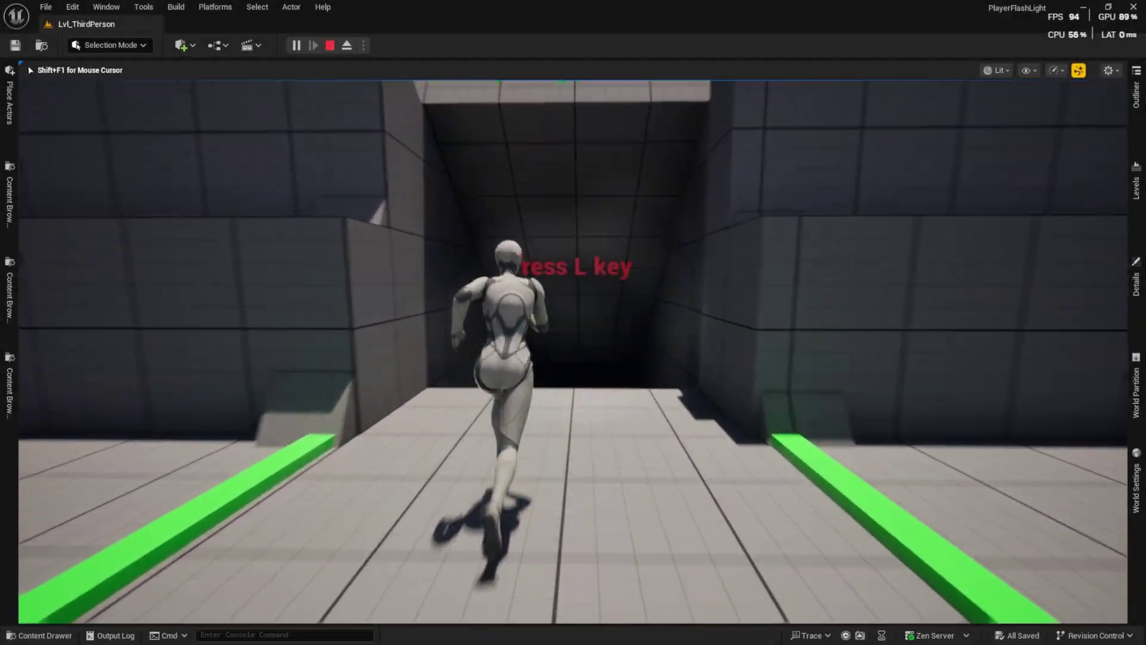
Run the character through the dark tunnel and rooms with the flashlight on, and end the play session
{"action": "key", "text": "l"}
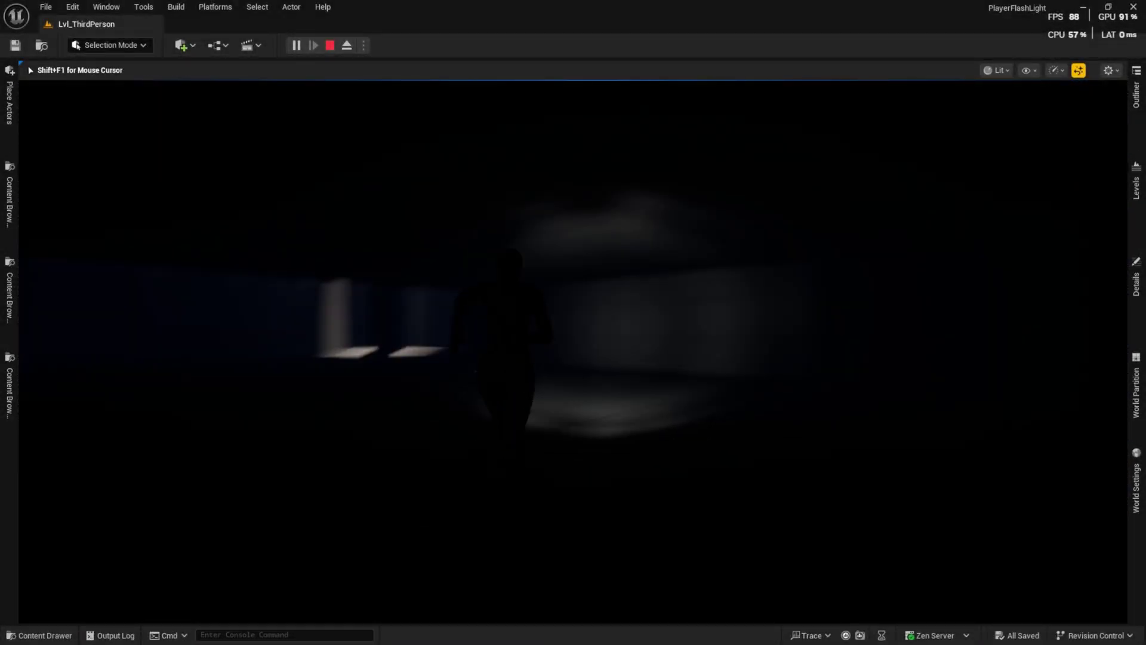
{"action": "key", "text": "a"}
{"action": "key", "text": "w"}
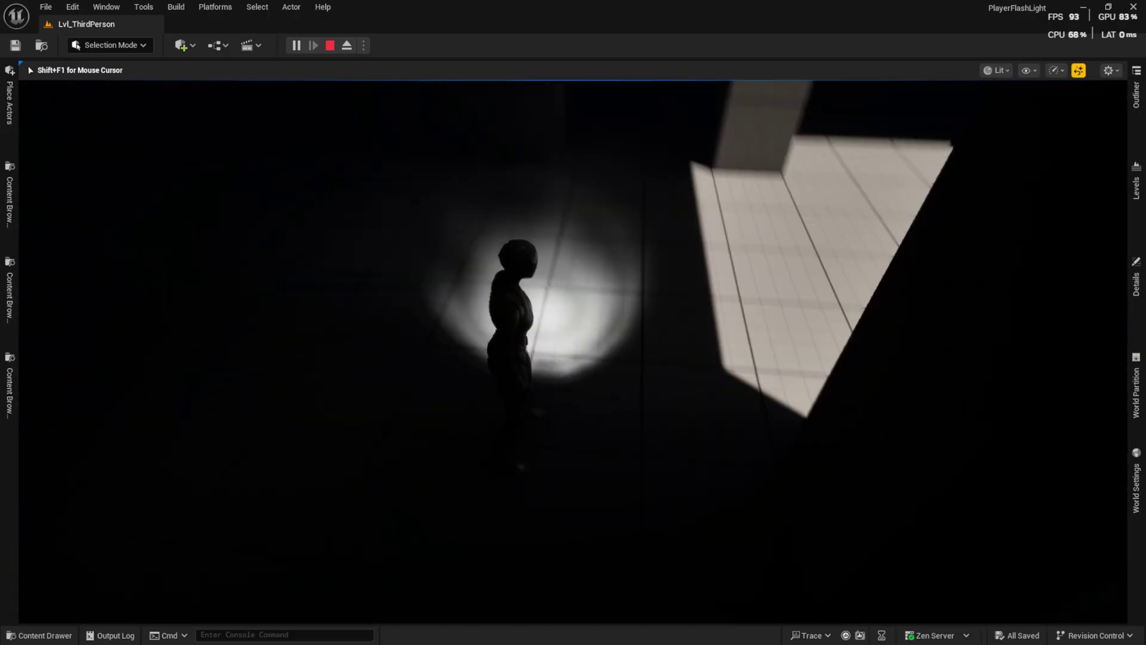
{"action": "key", "text": "w"}
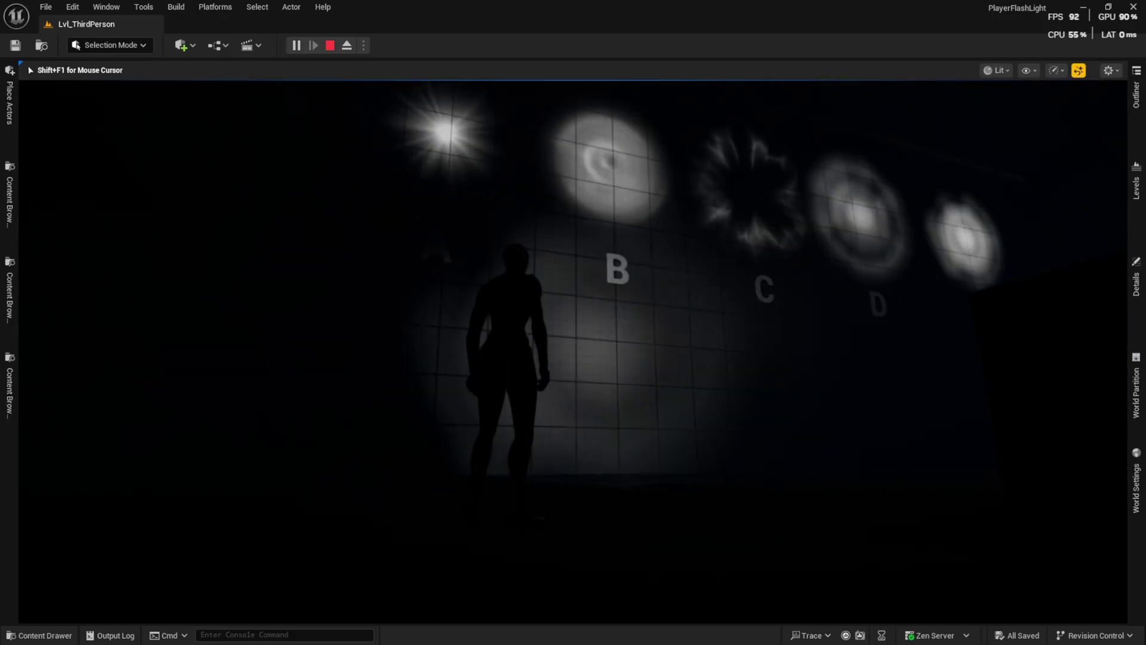
{"action": "key", "text": "w"}
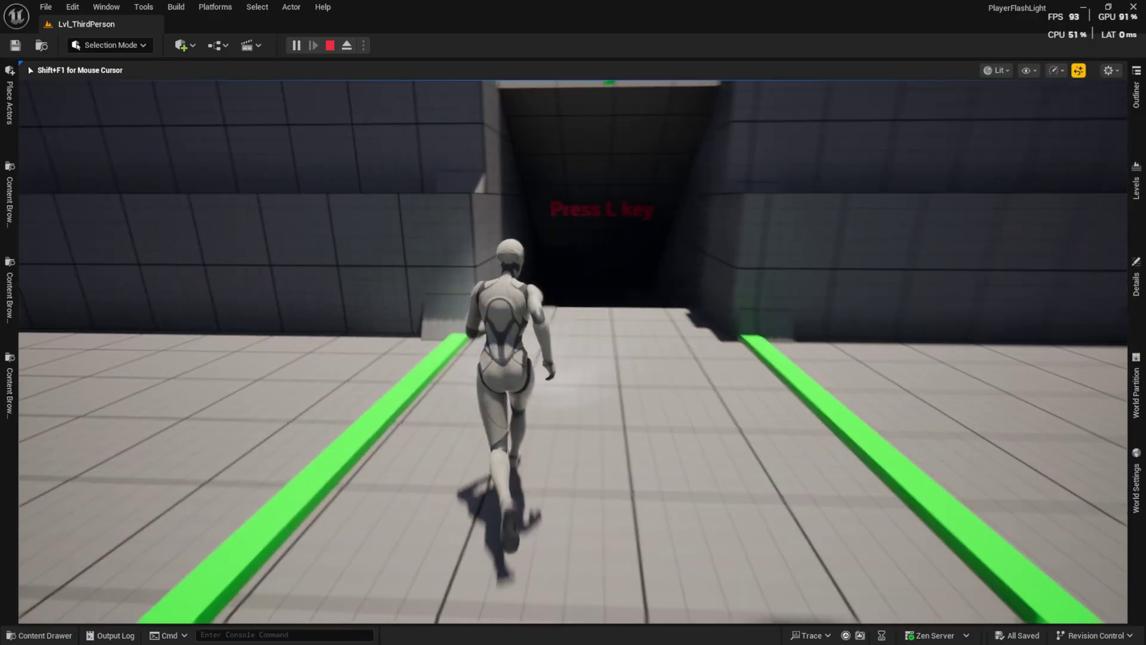
{"action": "key", "text": "Escape"}
Open the BP_ThirdPersonCharacter blueprint from the ThirdPerson Blueprints folder and show its 3D component view
{"action": "double_click", "coordinate": [533, 468]}
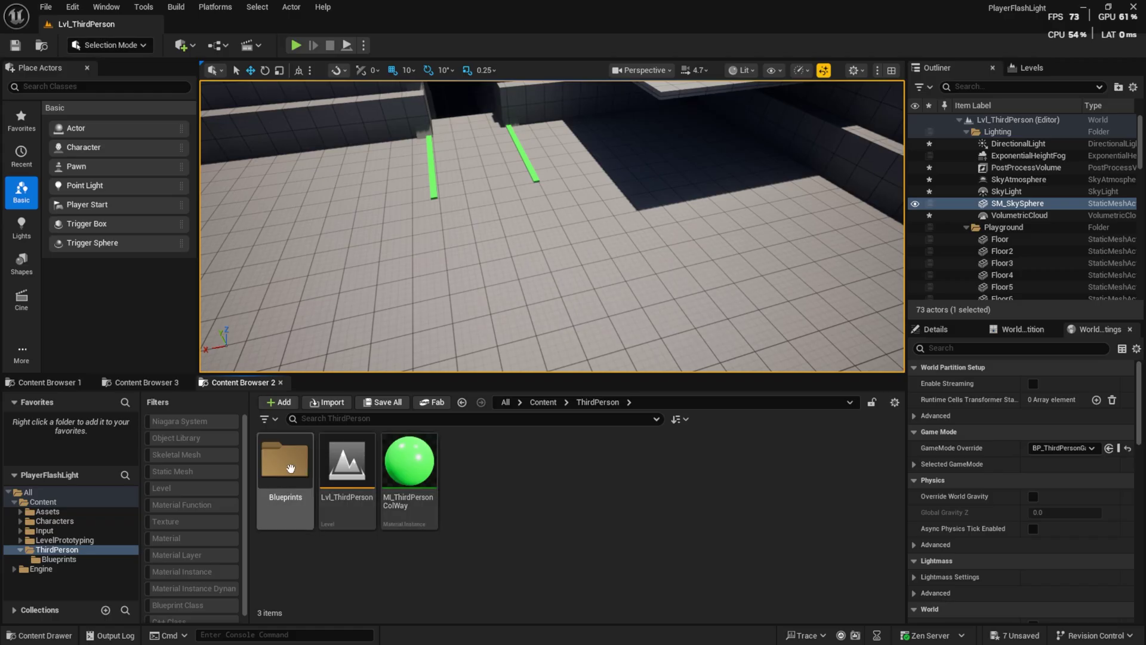
{"action": "double_click", "coordinate": [287, 464]}
{"action": "double_click", "coordinate": [286, 466]}
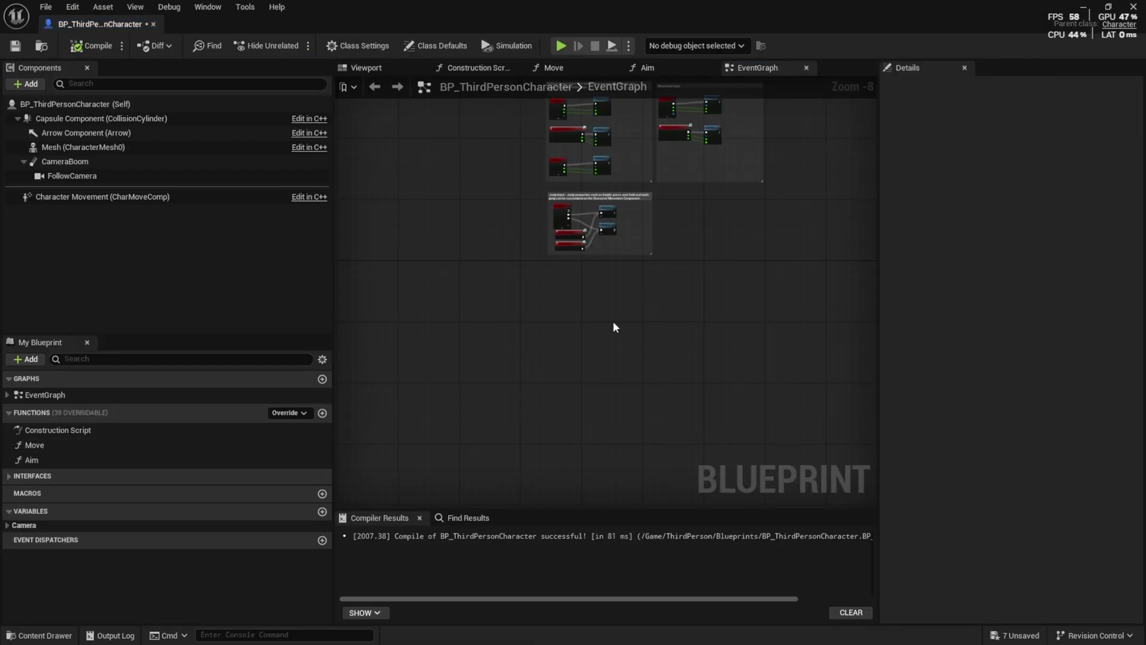
{"action": "left_click", "coordinate": [357, 68]}
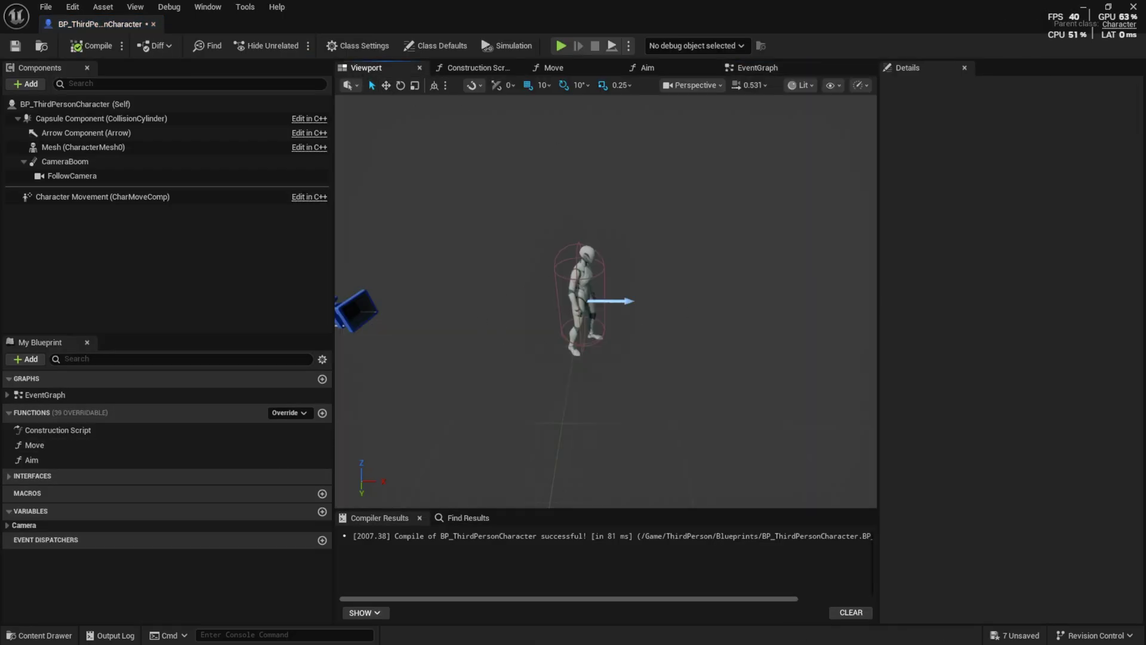
{"action": "right_click_drag", "start_coordinate": [605, 301], "coordinate": [588, 301]}
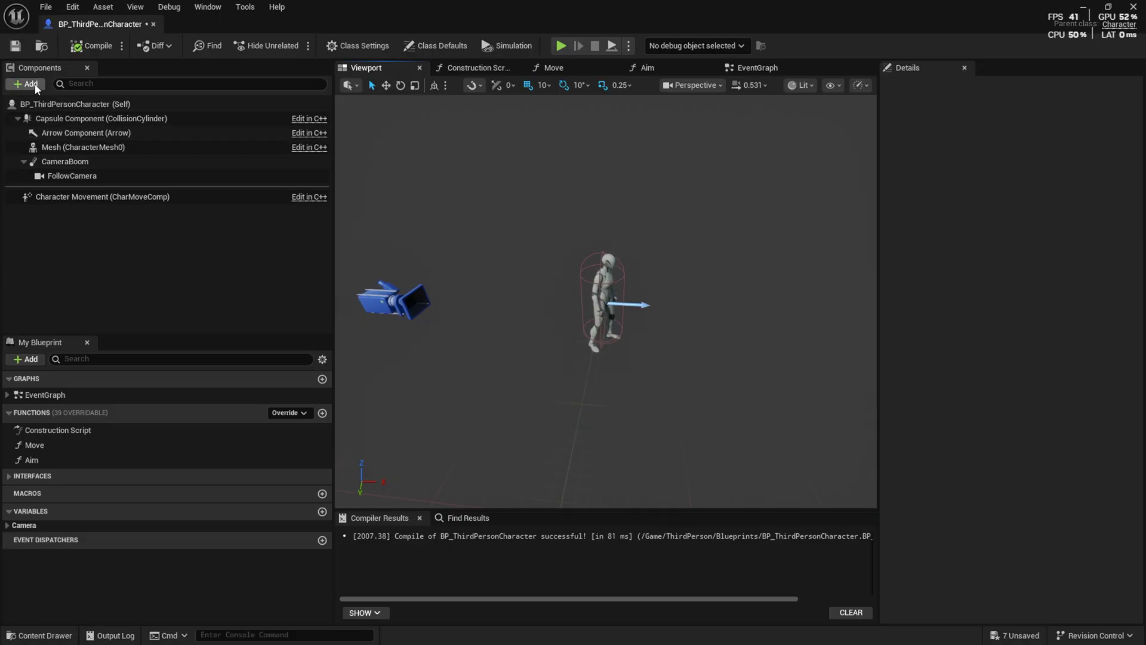
Add a Spring Arm component under the Capsule Component and name it FlashLightArm
{"action": "left_click", "coordinate": [67, 122]}
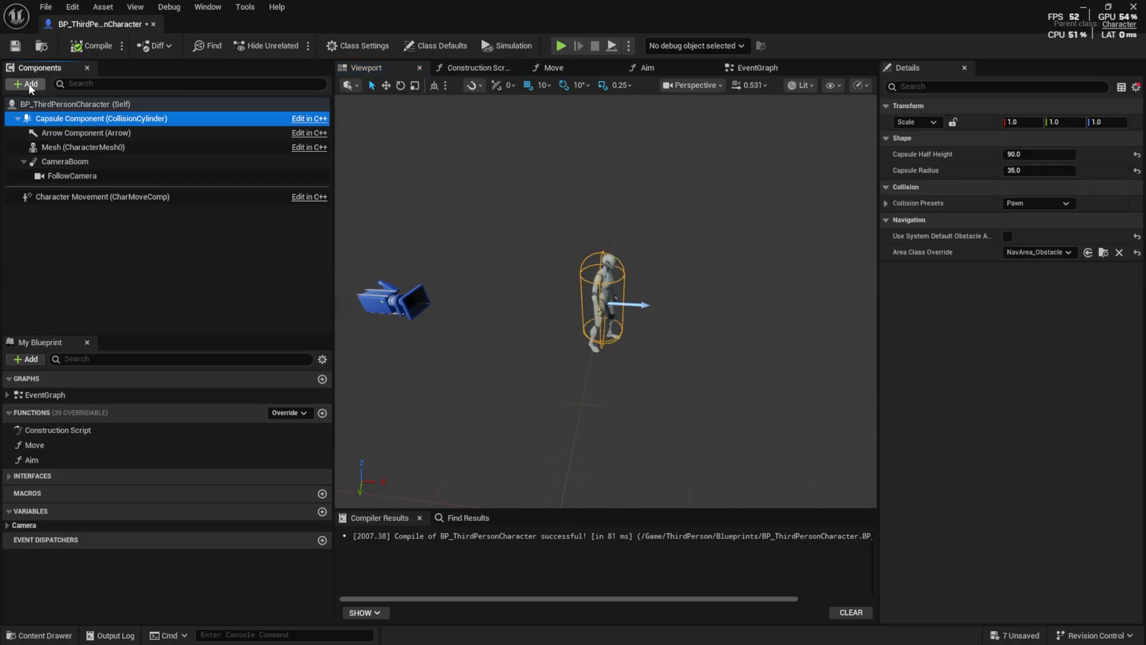
{"action": "left_click", "coordinate": [28, 84]}
{"action": "type", "text": "spri"}
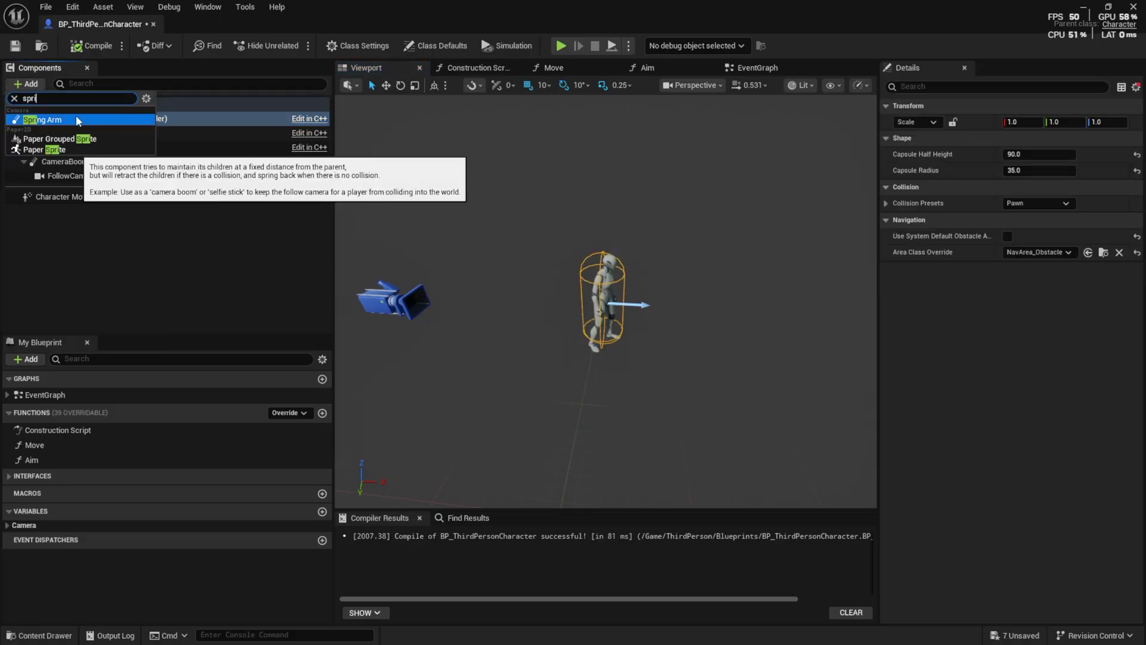
{"action": "left_click", "coordinate": [77, 120]}
{"action": "type", "text": "FlashLigh"}
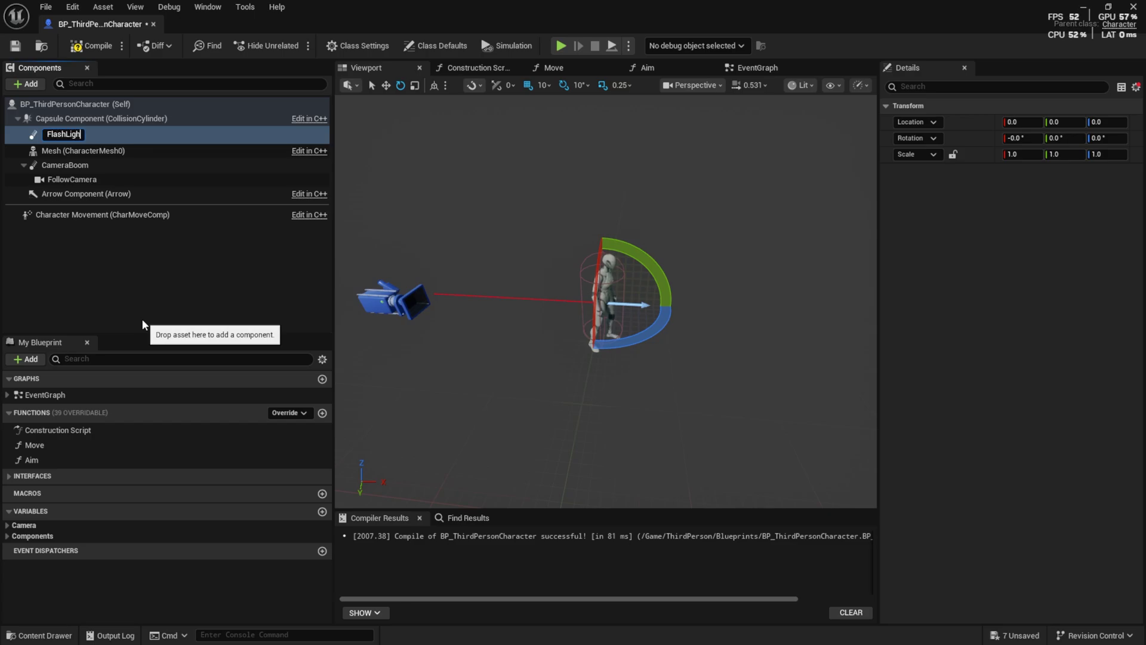
{"action": "type", "text": "tArm"}
{"action": "key", "text": "Return"}
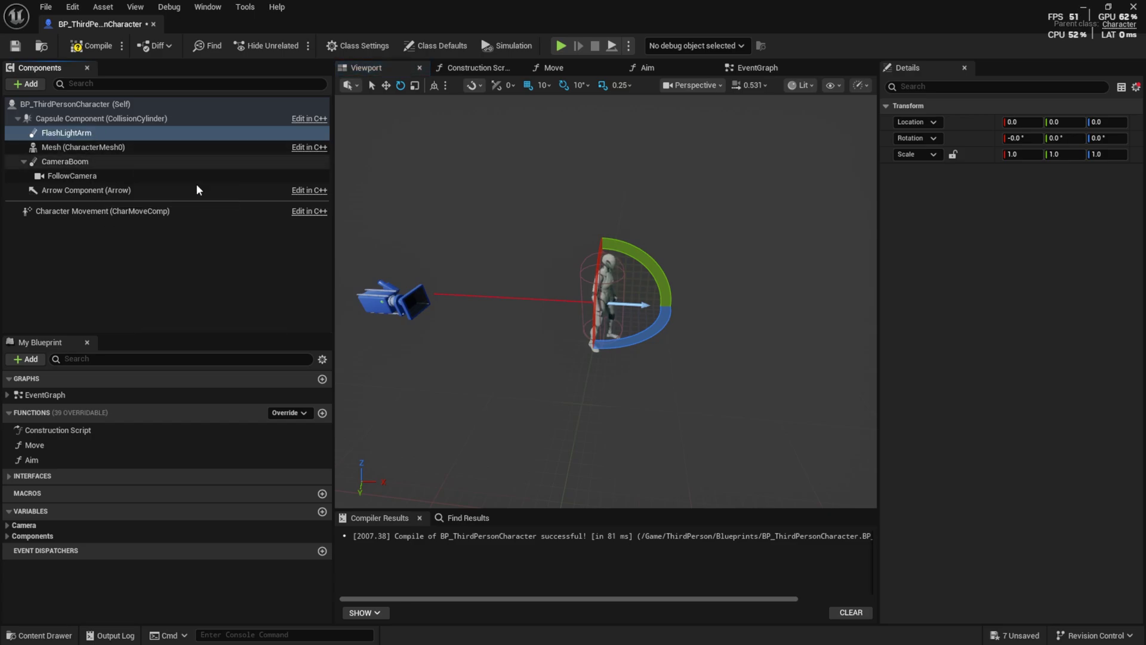
Show the full properties of FlashLightArm and set its Target Arm Length to 200
{"action": "left_click", "coordinate": [1136, 87]}
{"action": "left_click", "coordinate": [1104, 105]}
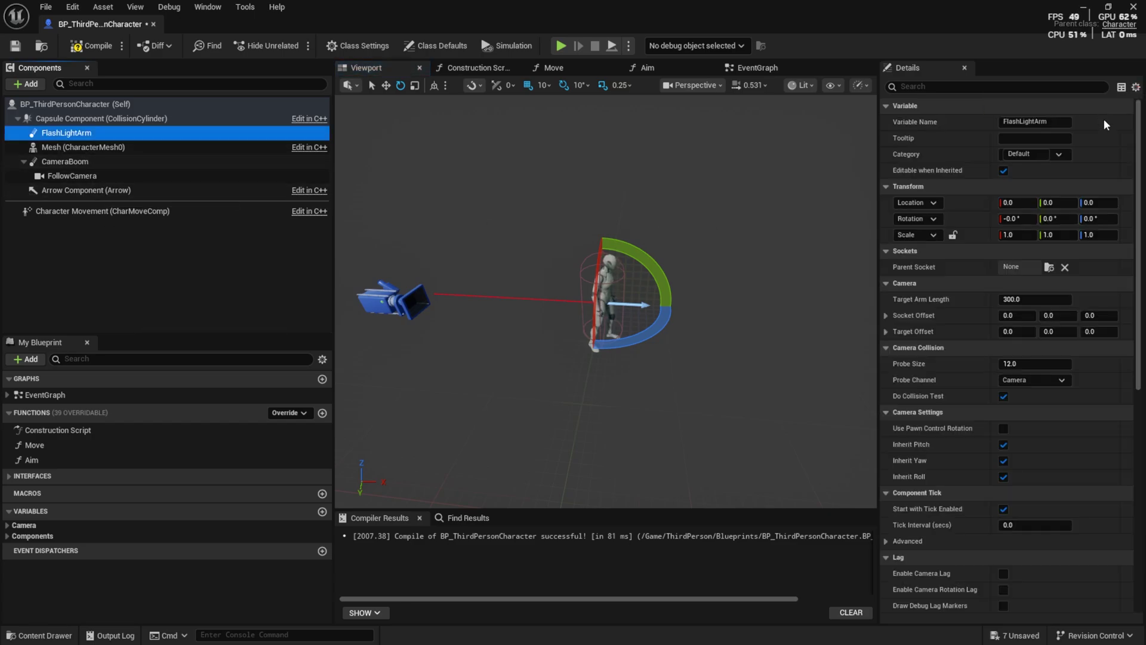
{"action": "left_click", "coordinate": [1016, 299]}
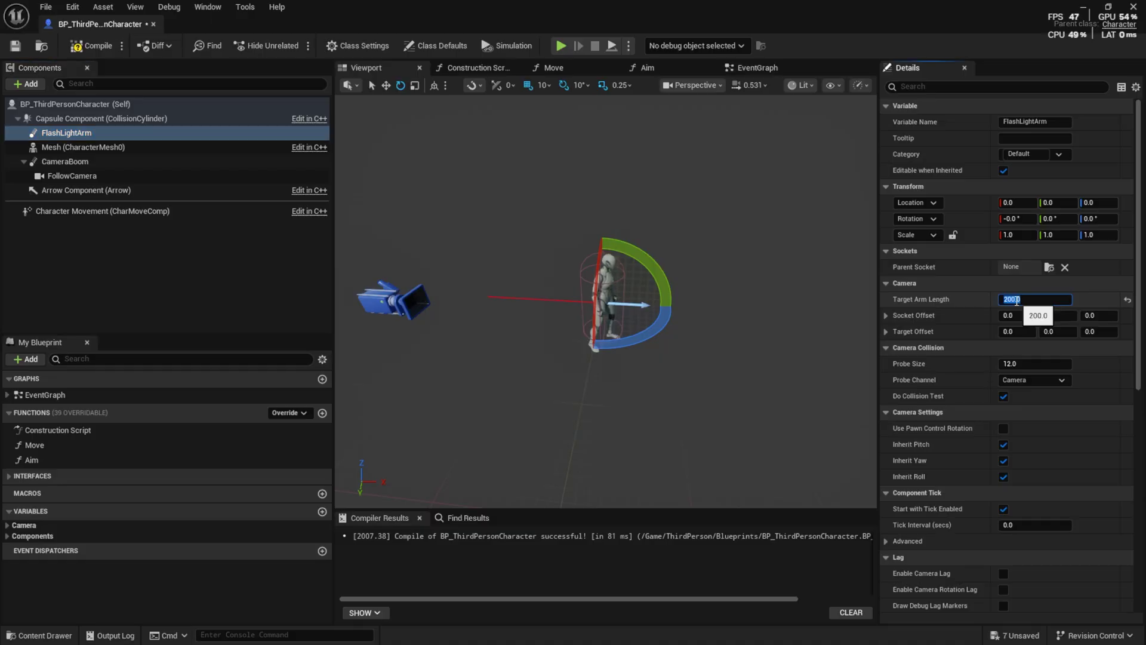
{"action": "key", "text": "Return"}
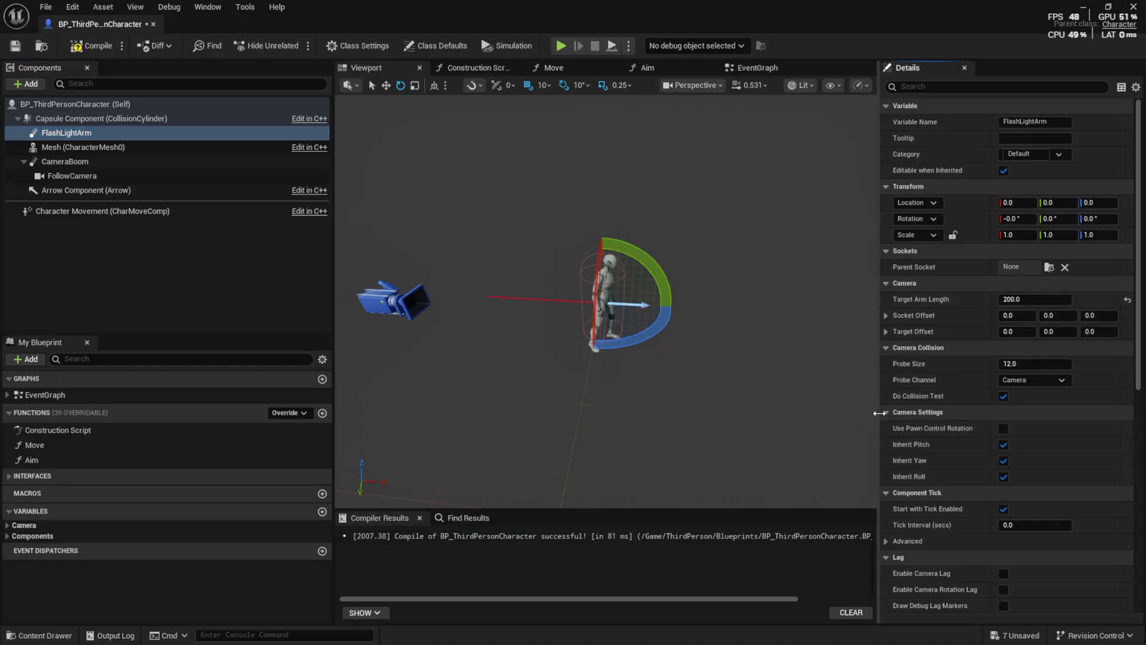
Enable Use Pawn Control Rotation and Camera Rotation Lag on FlashLightArm, with a Camera Rotation Lag Speed of 12
{"action": "left_click_drag", "start_coordinate": [879, 413], "coordinate": [813, 413]}
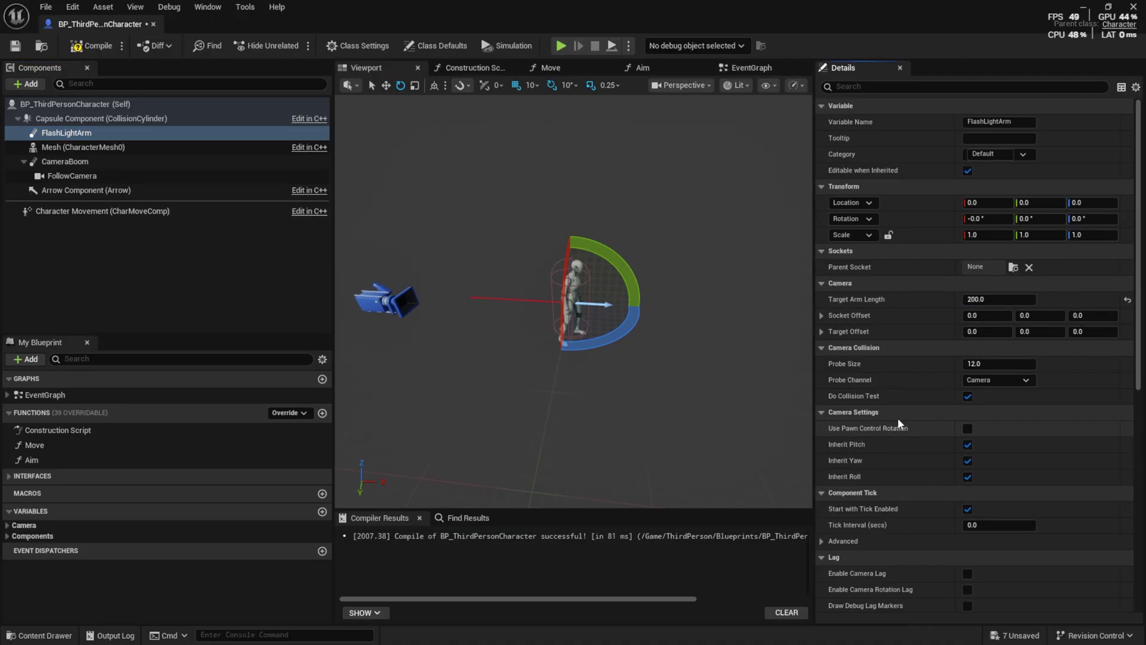
{"action": "left_click", "coordinate": [968, 429]}
{"action": "scroll", "coordinate": [920, 444], "scroll_direction": "down", "scroll_amount": 3}
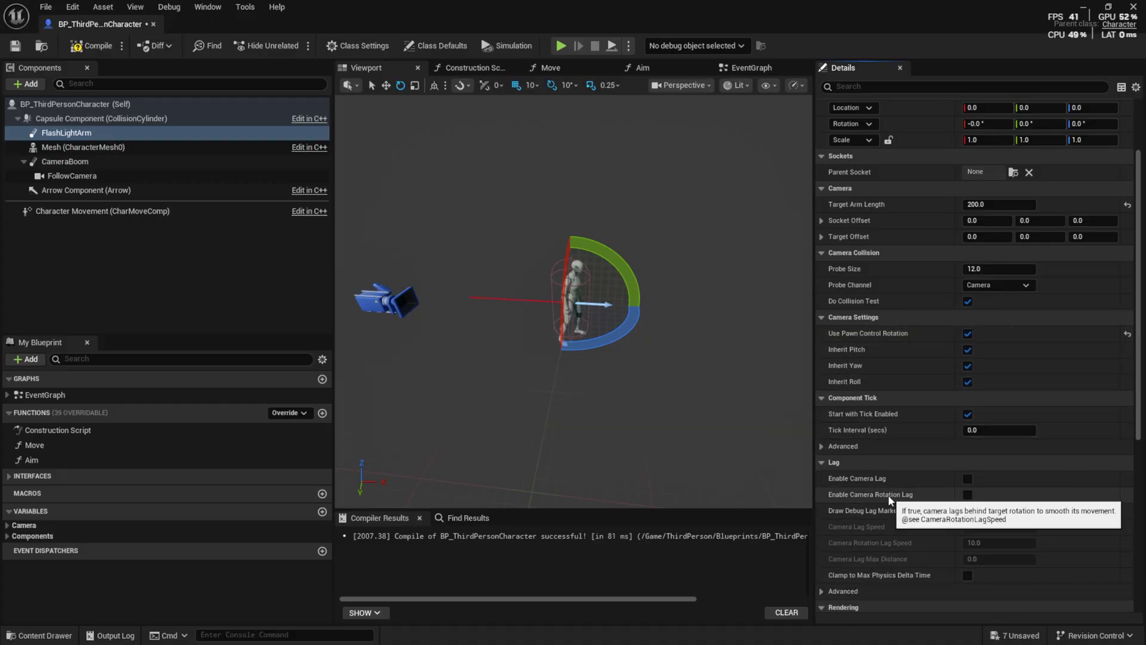
{"action": "left_click", "coordinate": [967, 495]}
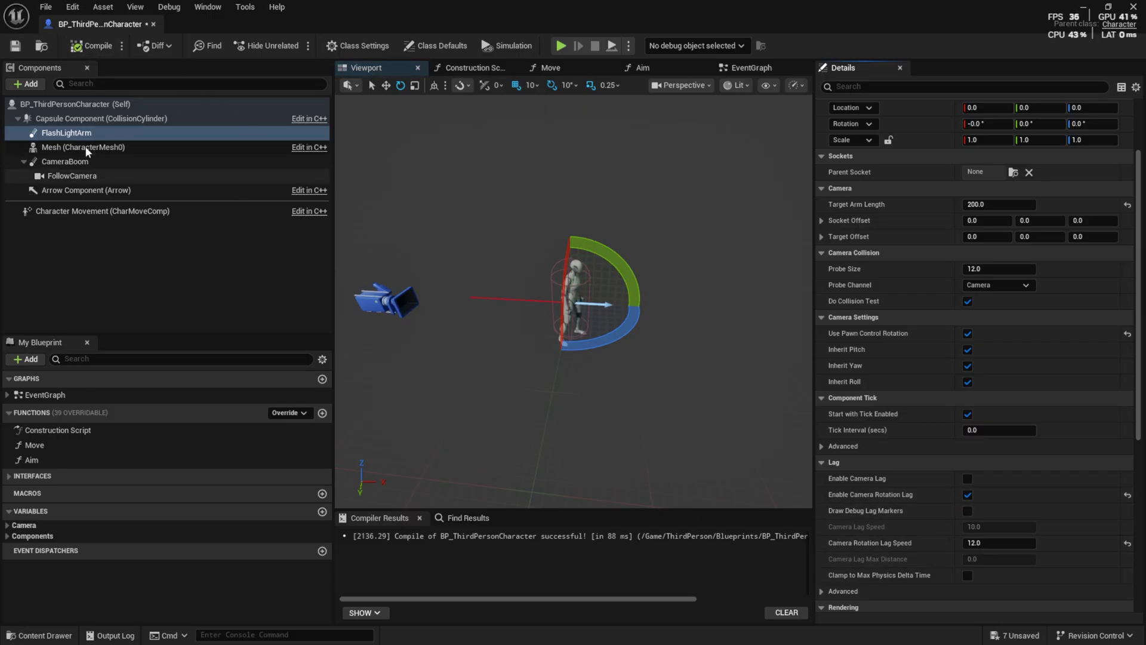
Add a Spot Light component as a child of FlashLightArm, keeping the name SpotLight
{"action": "left_click", "coordinate": [65, 133]}
{"action": "left_click", "coordinate": [26, 84]}
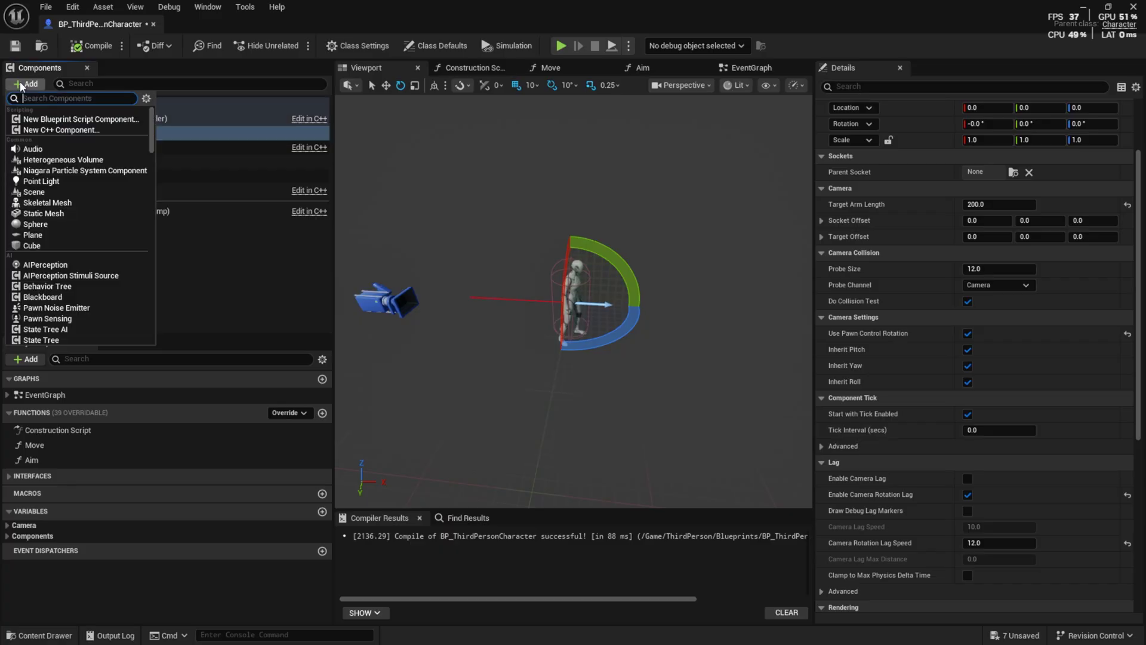
{"action": "type", "text": "spot"}
{"action": "left_click", "coordinate": [48, 120]}
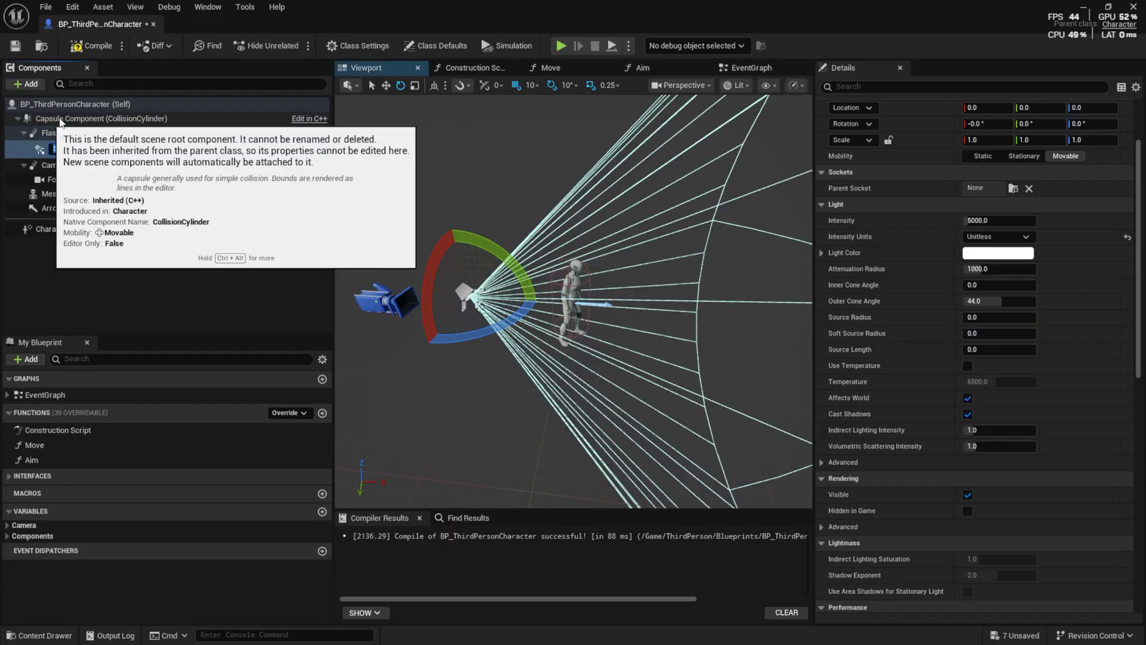
{"action": "left_click", "coordinate": [480, 389]}
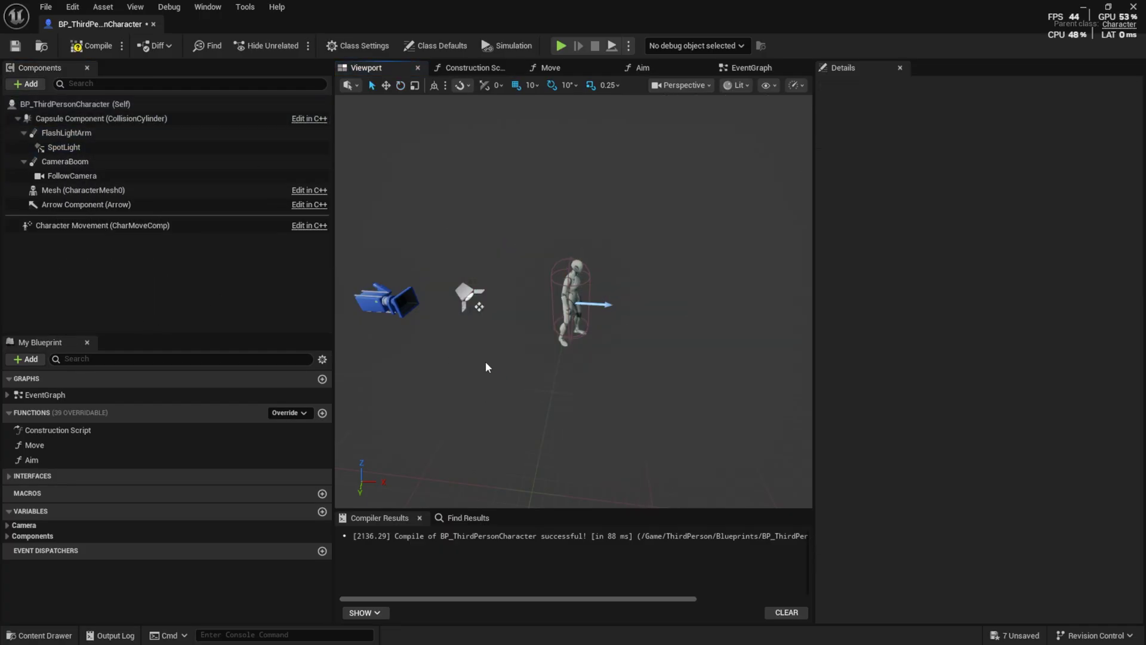
Move the SpotLight in front of the character to location X 250, Y 40, Z 10
{"action": "left_click", "coordinate": [469, 294]}
{"action": "right_click_drag", "start_coordinate": [469, 294], "coordinate": [410, 301]}
{"action": "right_click_drag", "start_coordinate": [590, 281], "coordinate": [513, 278]}
{"action": "key", "text": "w"}
{"action": "left_click_drag", "start_coordinate": [640, 299], "coordinate": [565, 256]}
{"action": "left_click_drag", "start_coordinate": [557, 212], "coordinate": [557, 201]}
{"action": "right_click_drag", "start_coordinate": [559, 200], "coordinate": [687, 261]}
{"action": "left_click_drag", "start_coordinate": [542, 278], "coordinate": [705, 264]}
{"action": "right_click_drag", "start_coordinate": [705, 265], "coordinate": [495, 340]}
{"action": "key", "text": "w"}
{"action": "left_click_drag", "start_coordinate": [495, 339], "coordinate": [648, 304], "text": "alt"}
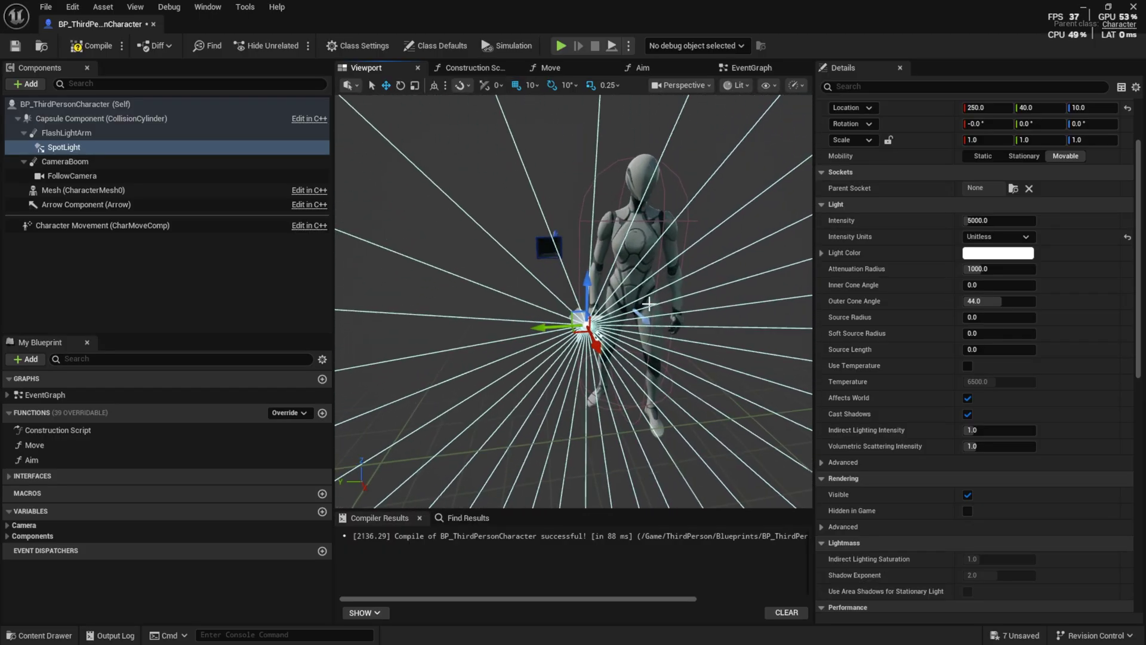
Adjust the SpotLight's location to X 240 and Z 50, and compile and save the blueprint
{"action": "left_click_drag", "start_coordinate": [587, 283], "coordinate": [586, 182]}
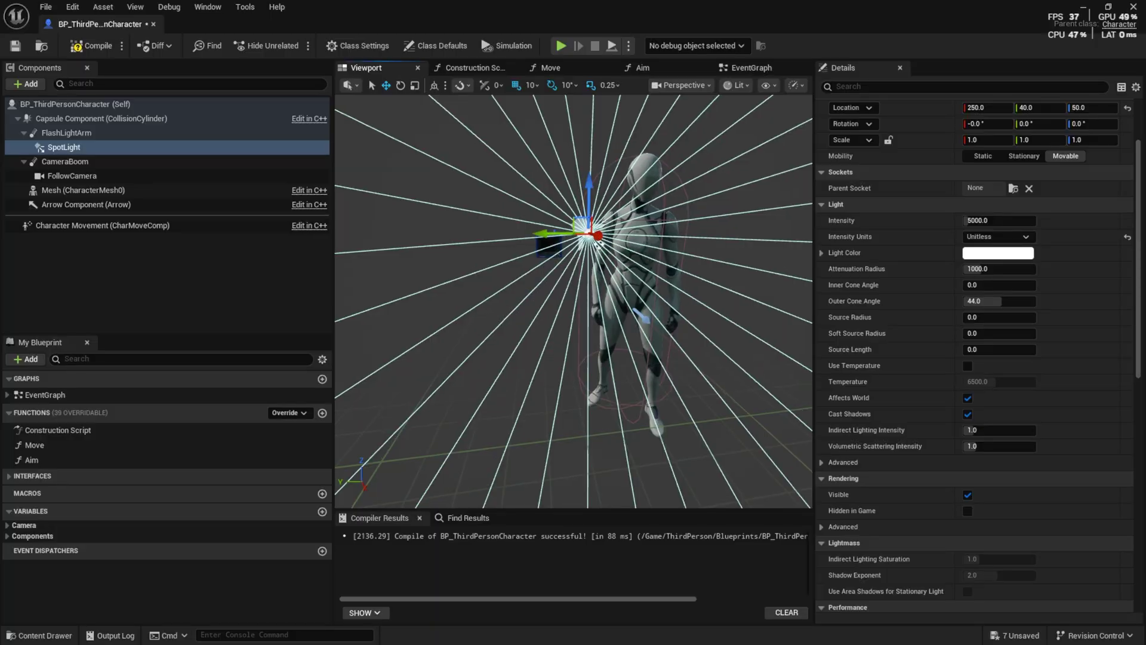
{"action": "right_click_drag", "start_coordinate": [586, 183], "coordinate": [614, 283]}
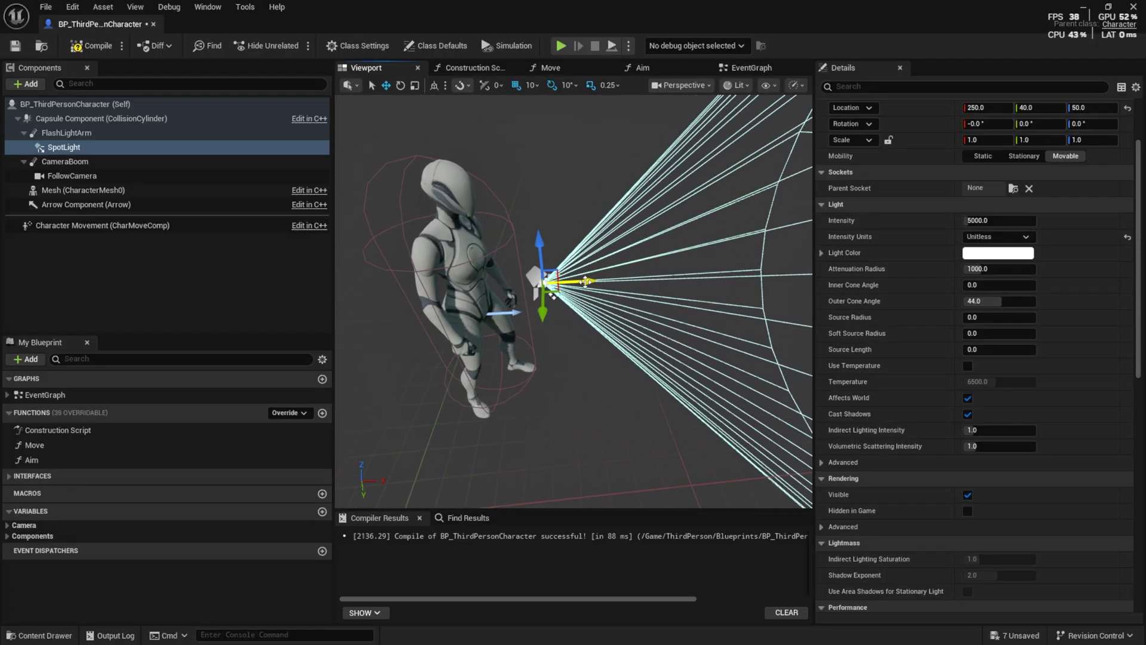
{"action": "left_click_drag", "start_coordinate": [585, 281], "coordinate": [556, 282]}
{"action": "right_click_drag", "start_coordinate": [556, 282], "coordinate": [531, 281]}
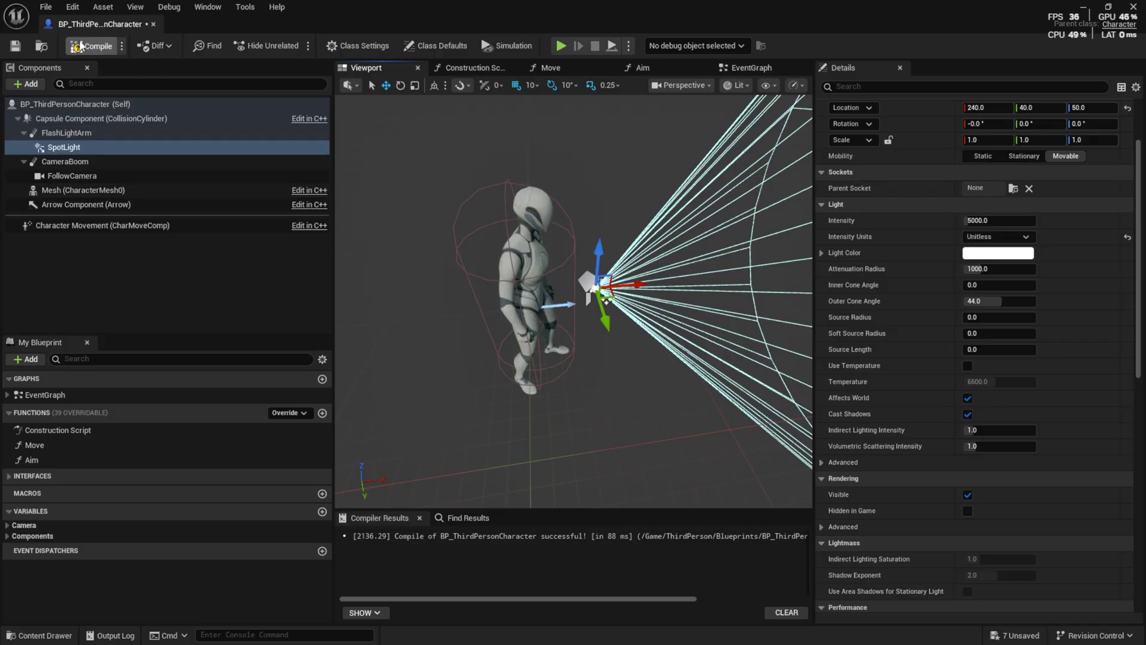
{"action": "left_click", "coordinate": [16, 48]}
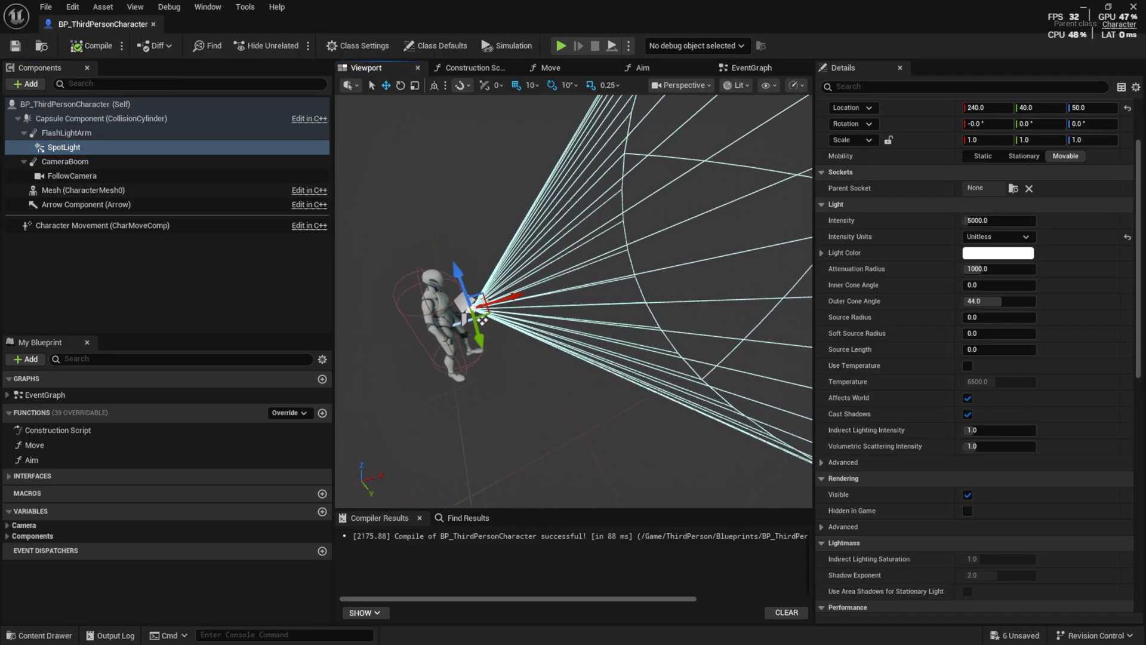
Play the level and run the character into the dark area to check how the spotlight beam follows the view
{"action": "left_click", "coordinate": [1086, 7]}
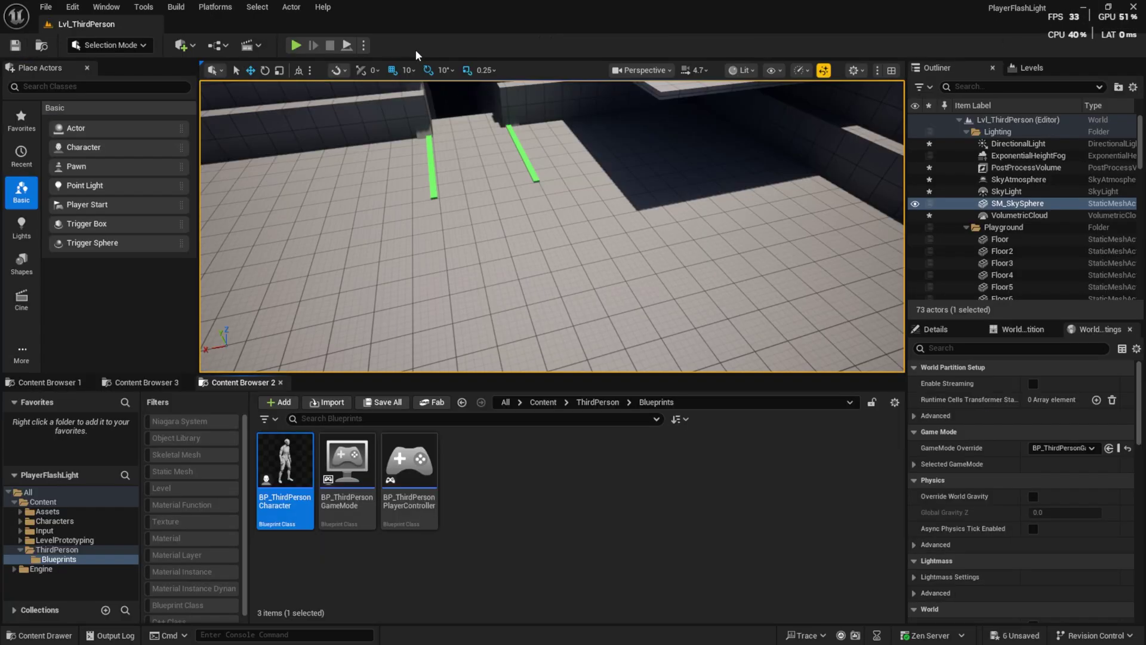
{"action": "left_click", "coordinate": [296, 45]}
{"action": "key", "text": "w"}
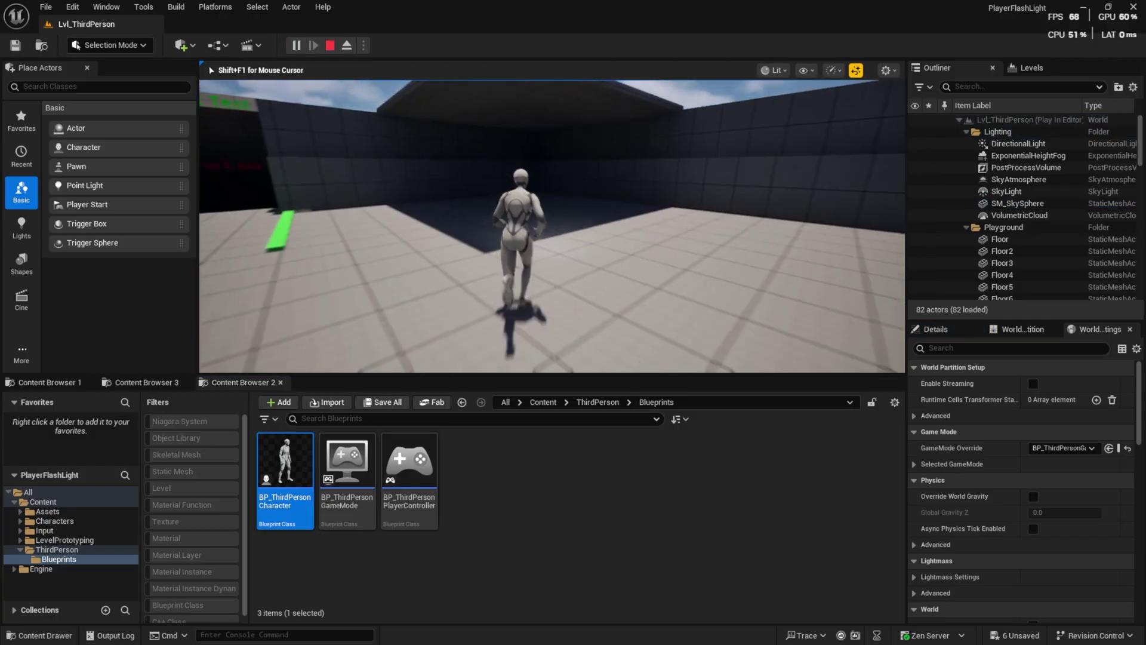
{"action": "key", "text": "w"}
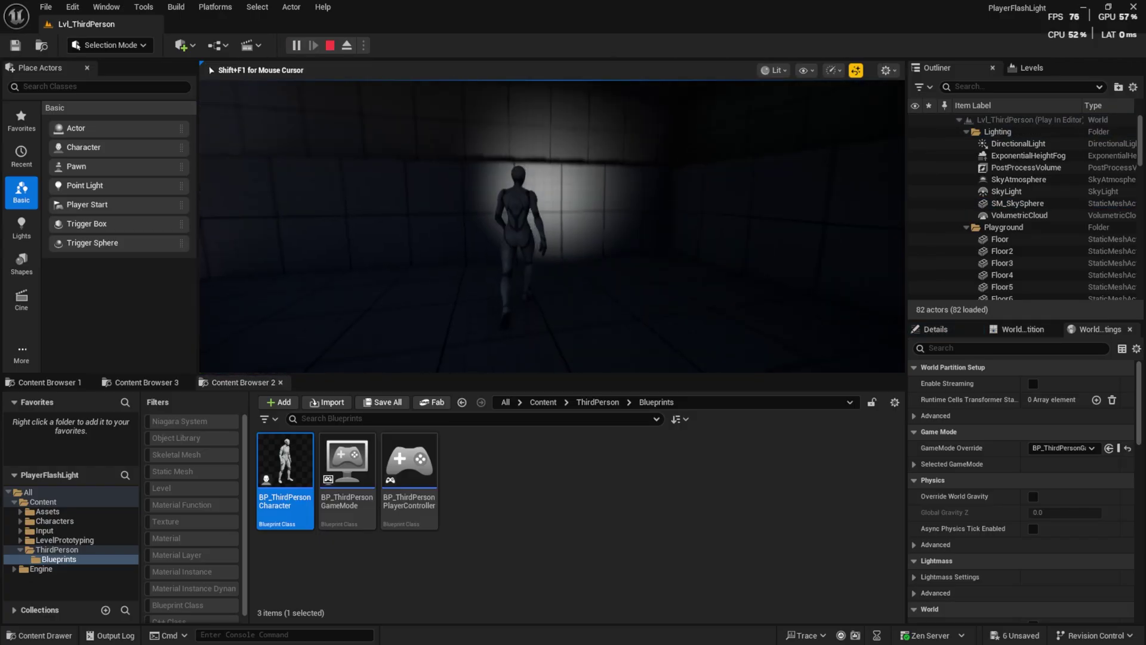
{"action": "key", "text": "w"}
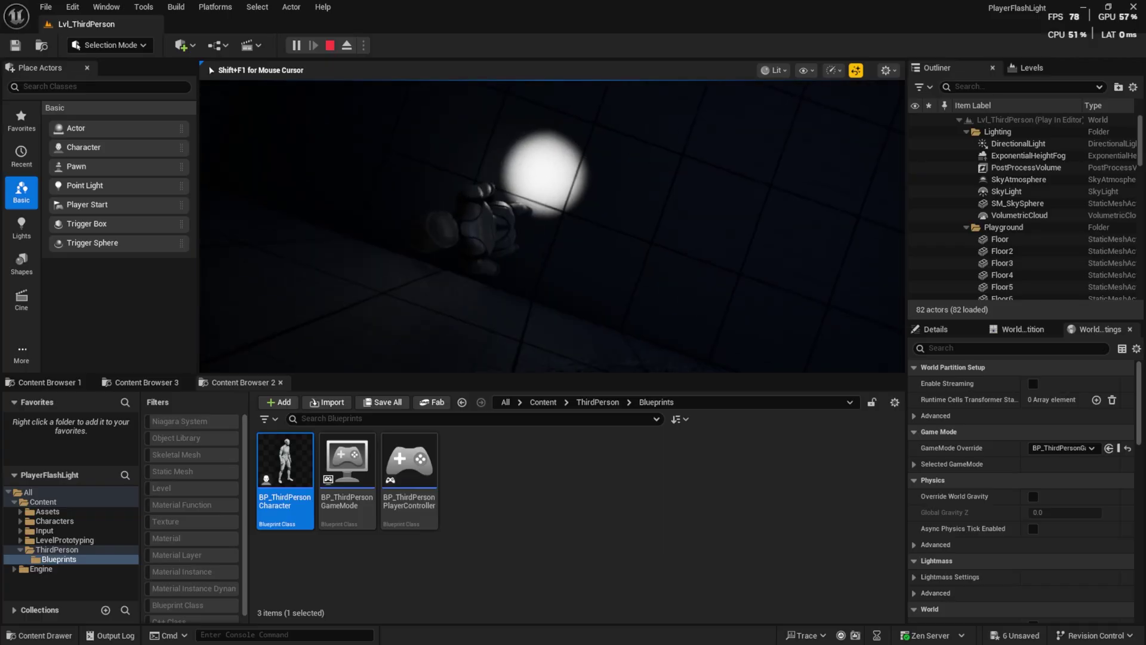
Return to the BP_ThirdPersonCharacter blueprint and open its Event Graph at the empty area below the jump input nodes
{"action": "double_click", "coordinate": [308, 446]}
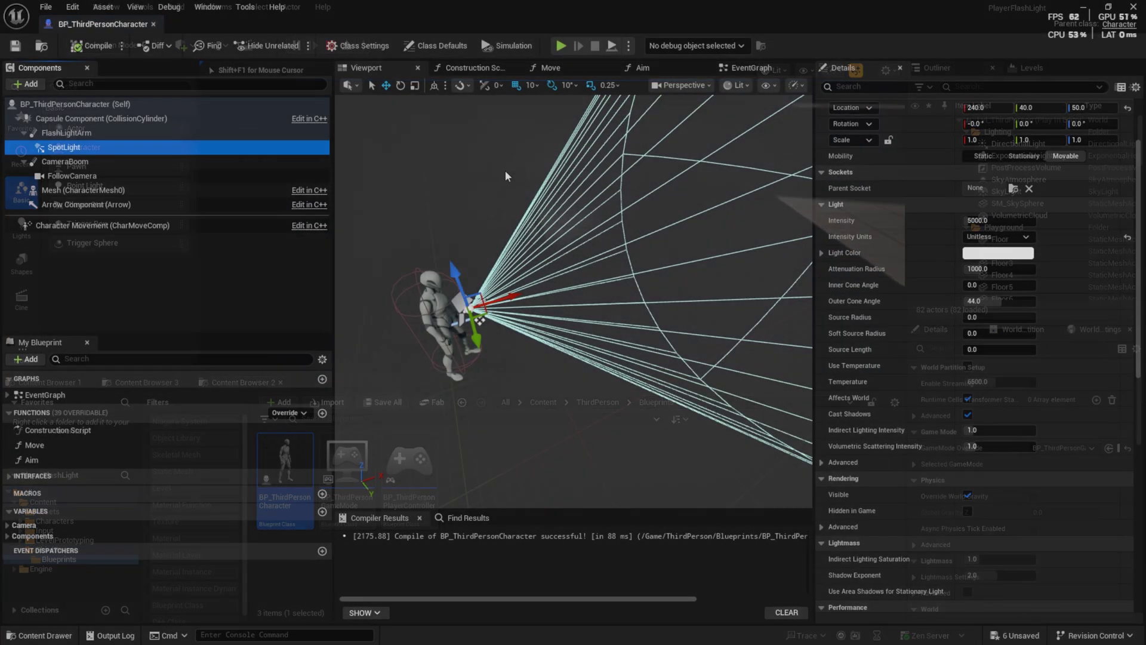
{"action": "right_click_drag", "start_coordinate": [506, 177], "coordinate": [577, 283]}
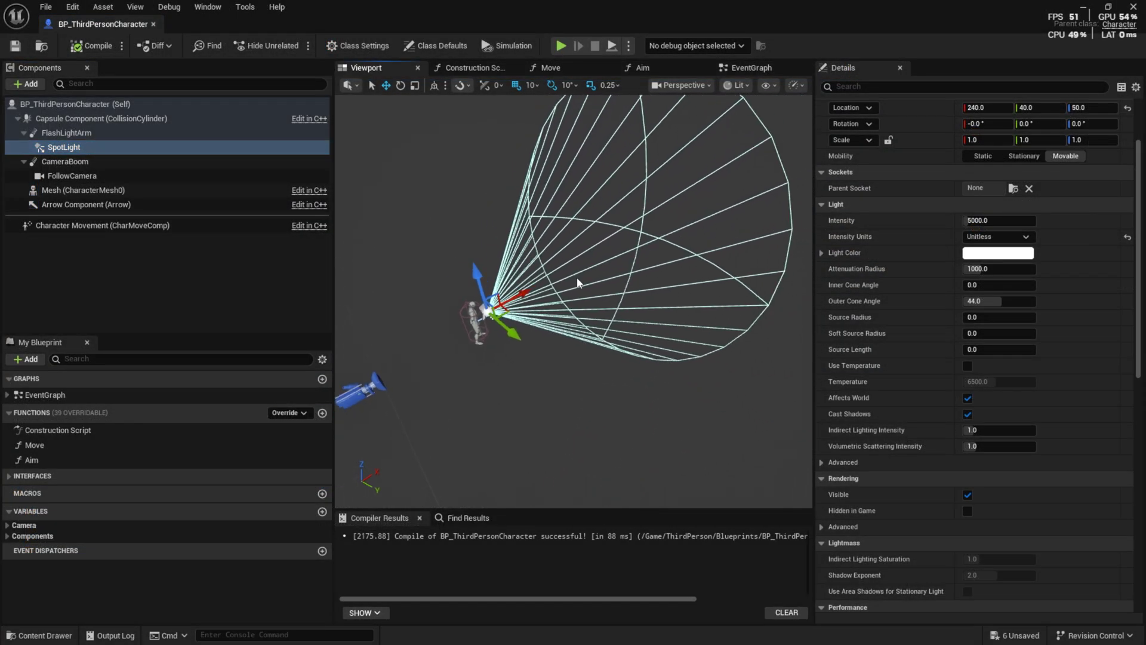
{"action": "left_click", "coordinate": [577, 282]}
{"action": "scroll", "coordinate": [561, 280], "scroll_direction": "up", "scroll_amount": 3}
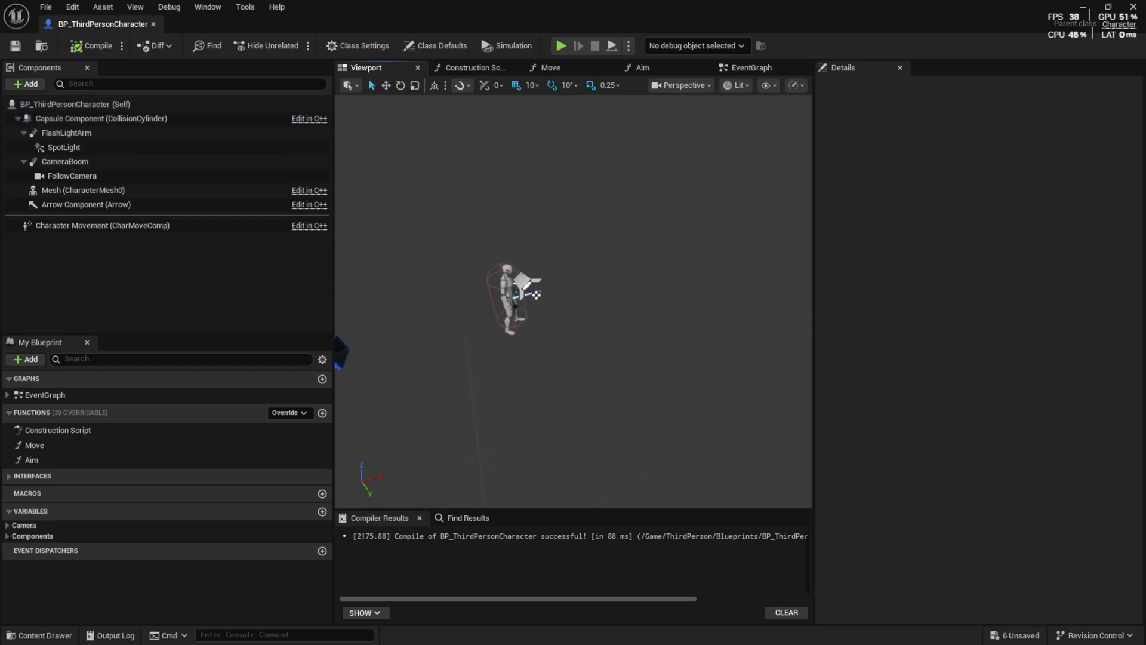
{"action": "left_click", "coordinate": [536, 295]}
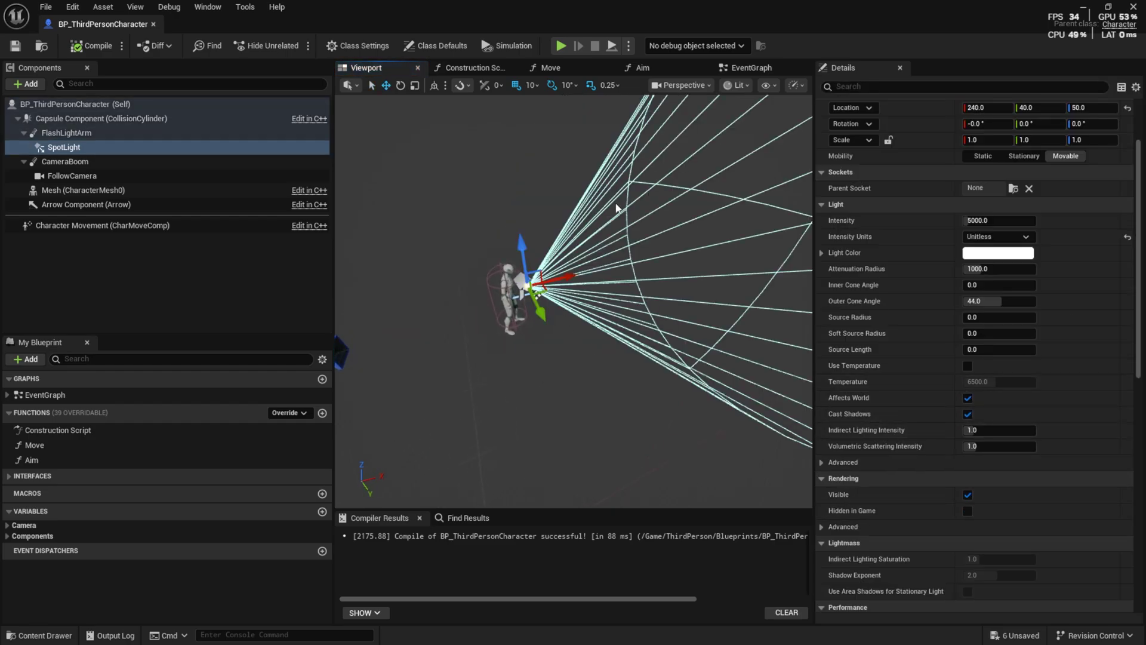
{"action": "left_click", "coordinate": [751, 68]}
{"action": "scroll", "coordinate": [577, 283], "scroll_direction": "up", "scroll_amount": 6}
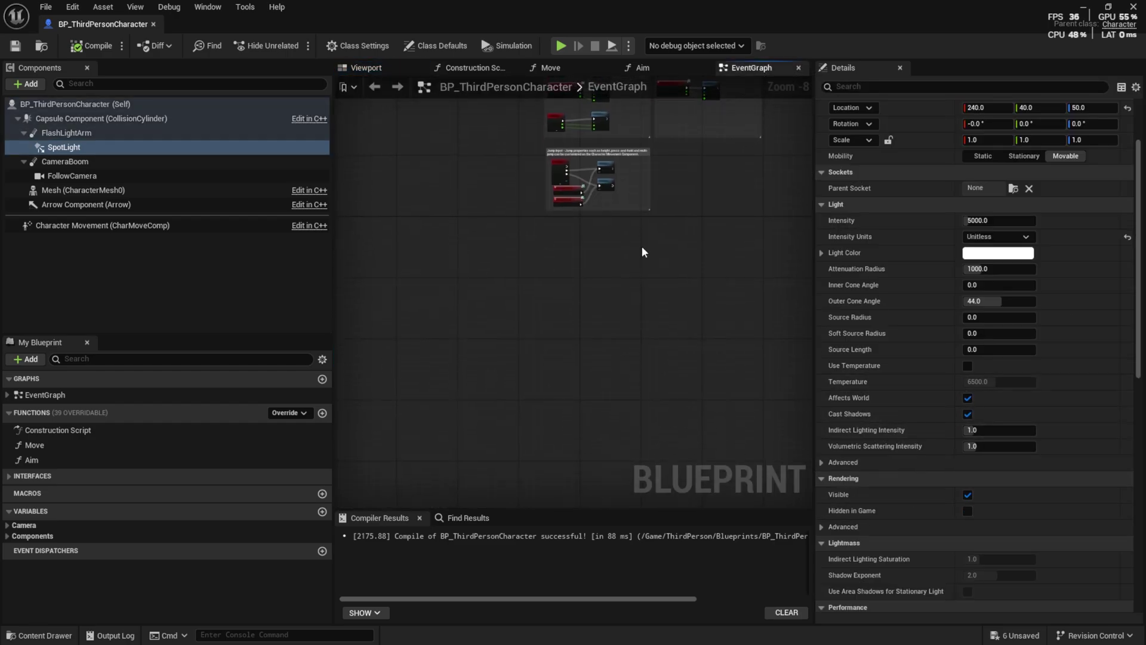
Add an L keyboard event node to the empty area of the Event Graph below the jump input nodes
{"action": "left_click_drag", "start_coordinate": [814, 302], "coordinate": [902, 298]}
{"action": "right_click", "coordinate": [517, 269]}
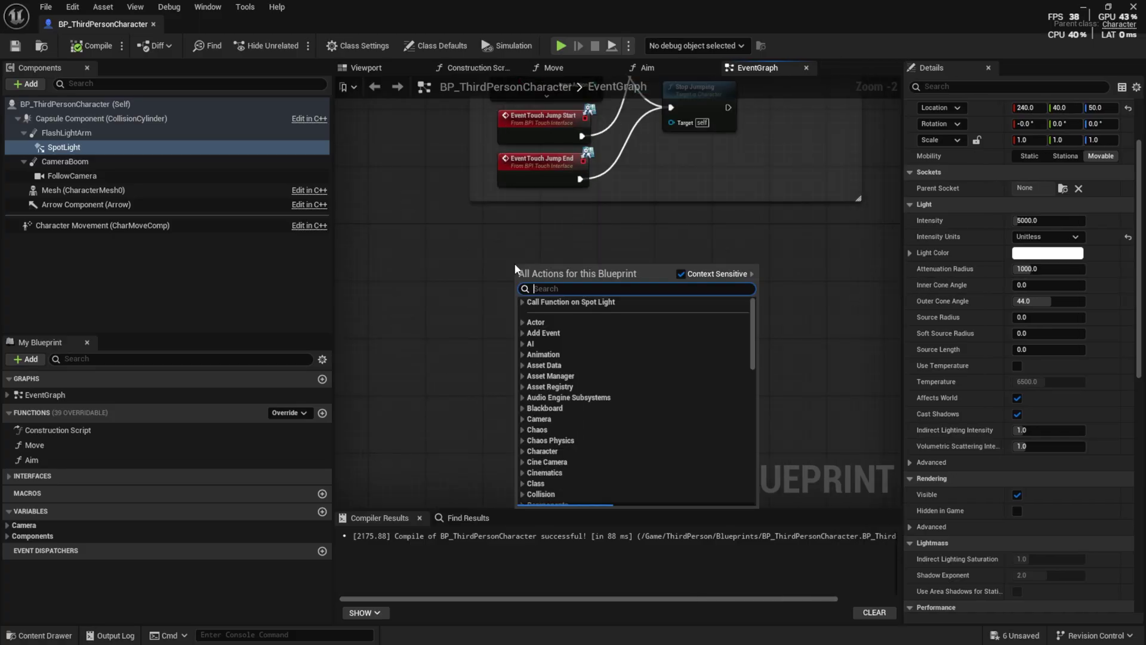
{"action": "type", "text": "L"}
{"action": "scroll", "coordinate": [632, 417], "scroll_direction": "down", "scroll_amount": 5}
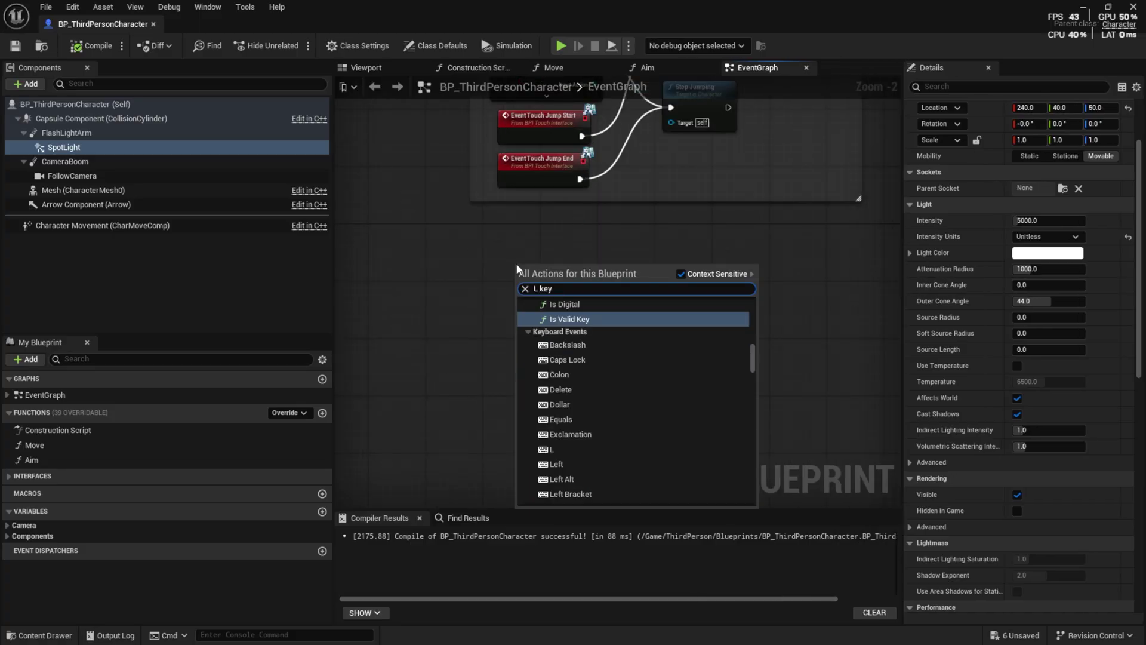
{"action": "left_click", "coordinate": [560, 457]}
{"action": "right_click_drag", "start_coordinate": [658, 279], "coordinate": [609, 233]}
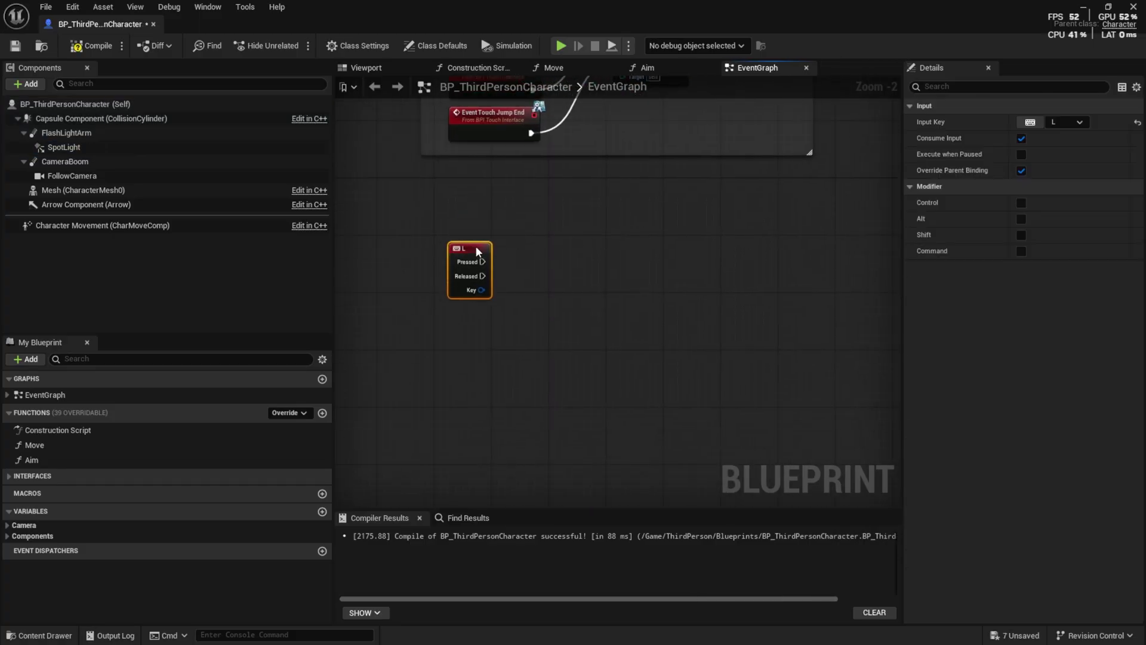
Add a Flip Flop node driven by the Pressed output of the L key event
{"action": "scroll", "coordinate": [476, 246], "scroll_direction": "up", "scroll_amount": 1}
{"action": "left_click_drag", "start_coordinate": [481, 258], "coordinate": [596, 267]}
{"action": "type", "text": "flip"}
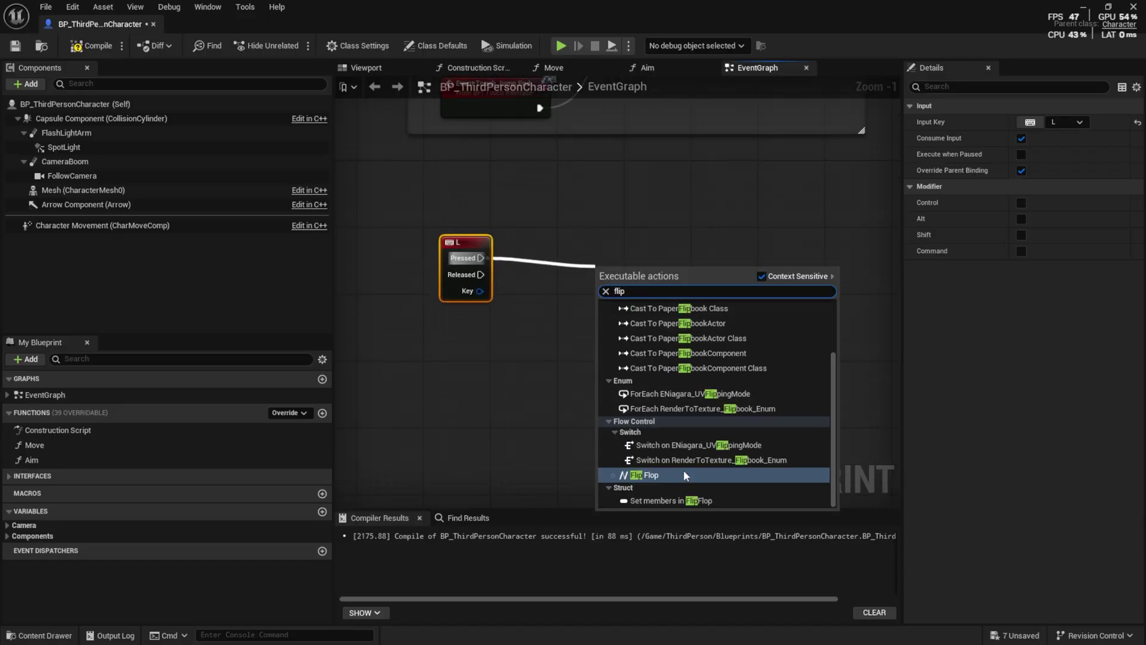
{"action": "left_click", "coordinate": [683, 475]}
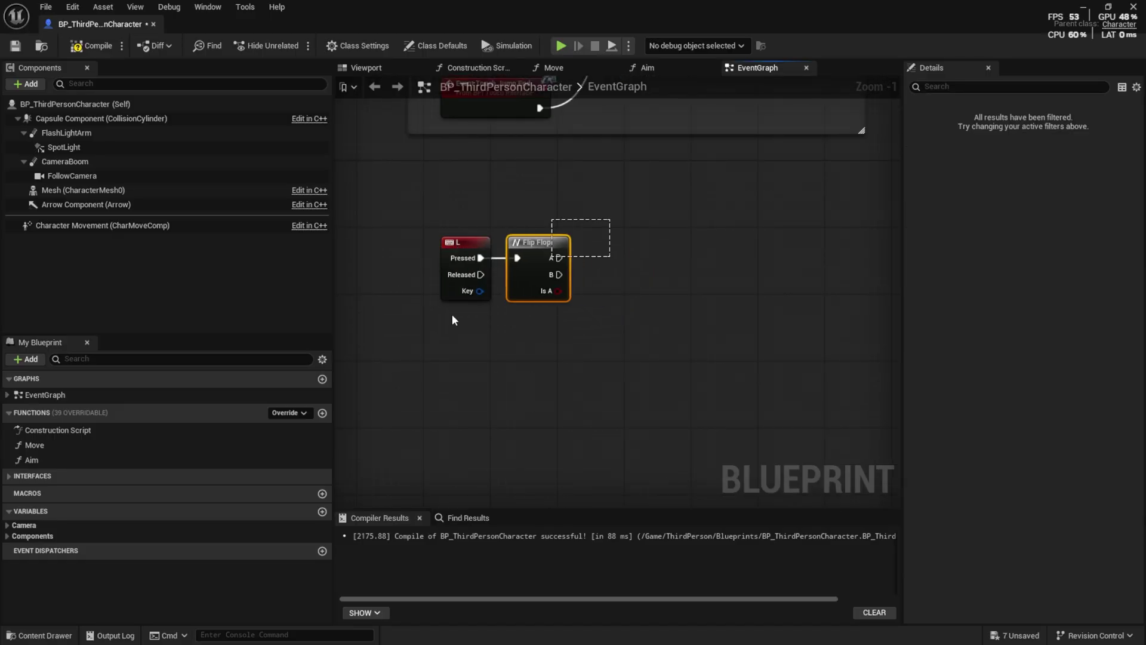
Place a reference to the SpotLight component in the Event Graph beside the Flip Flop node
{"action": "left_click", "coordinate": [65, 149]}
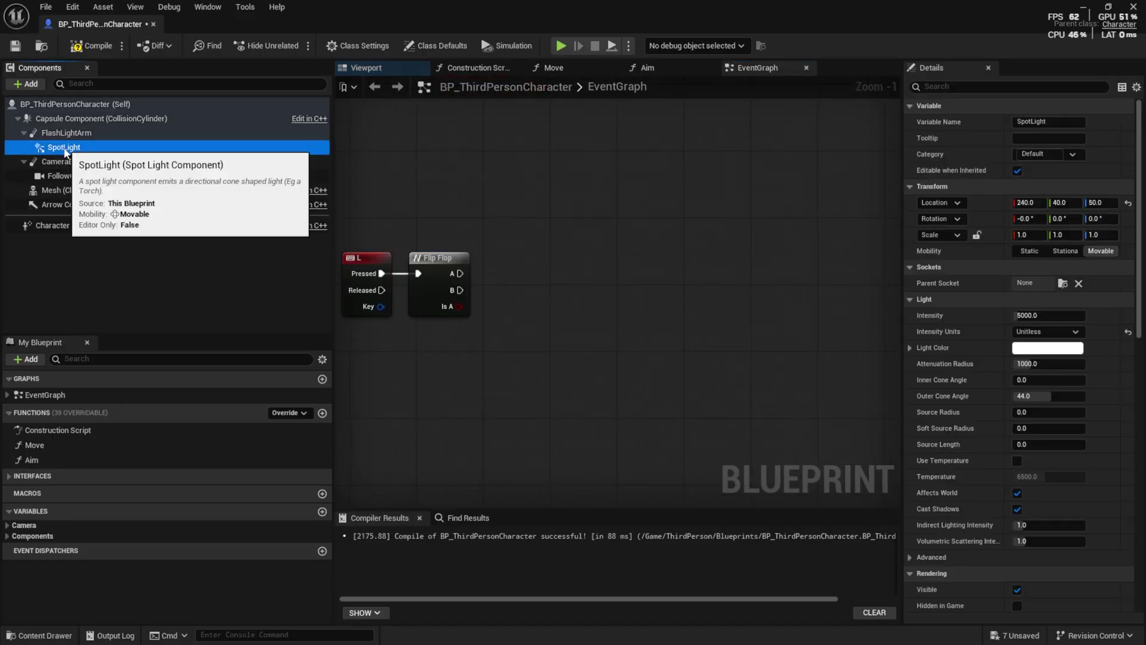
{"action": "left_click_drag", "start_coordinate": [582, 271], "coordinate": [588, 275]}
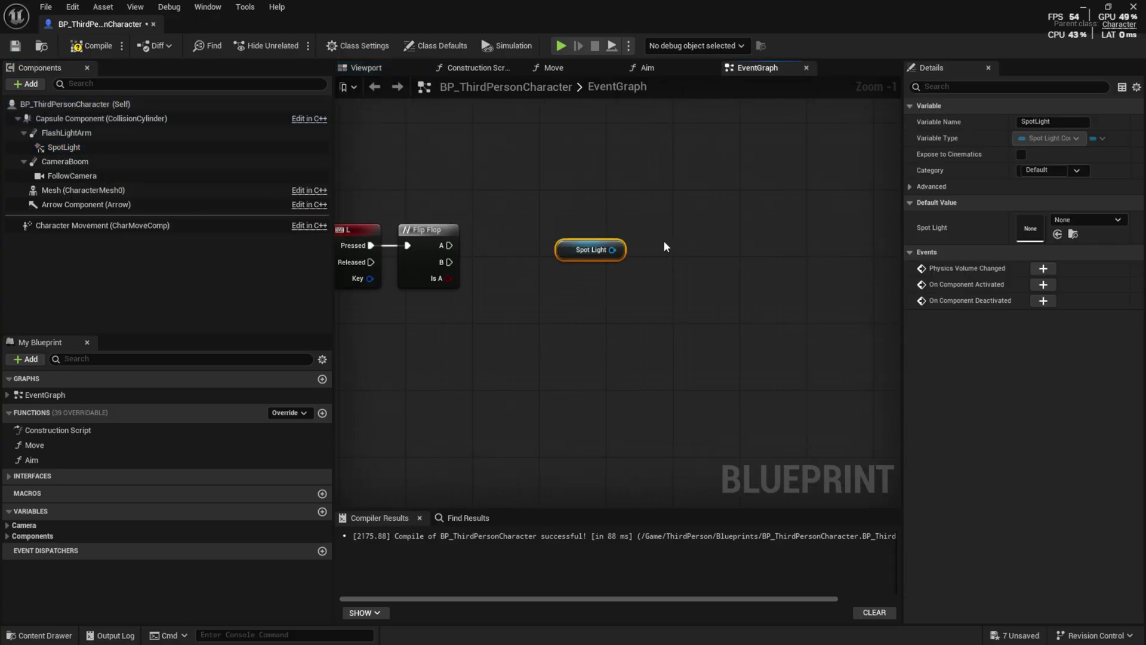
{"action": "left_click_drag", "start_coordinate": [668, 238], "coordinate": [669, 239]}
{"action": "type", "text": "set"}
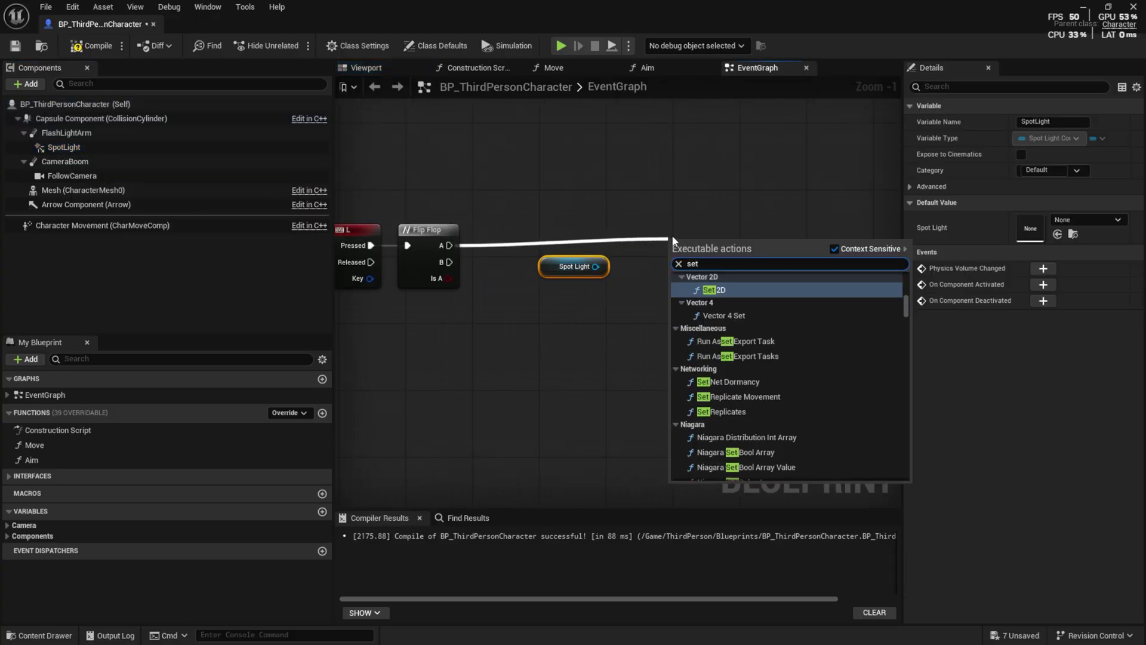
{"action": "left_click", "coordinate": [624, 237]}
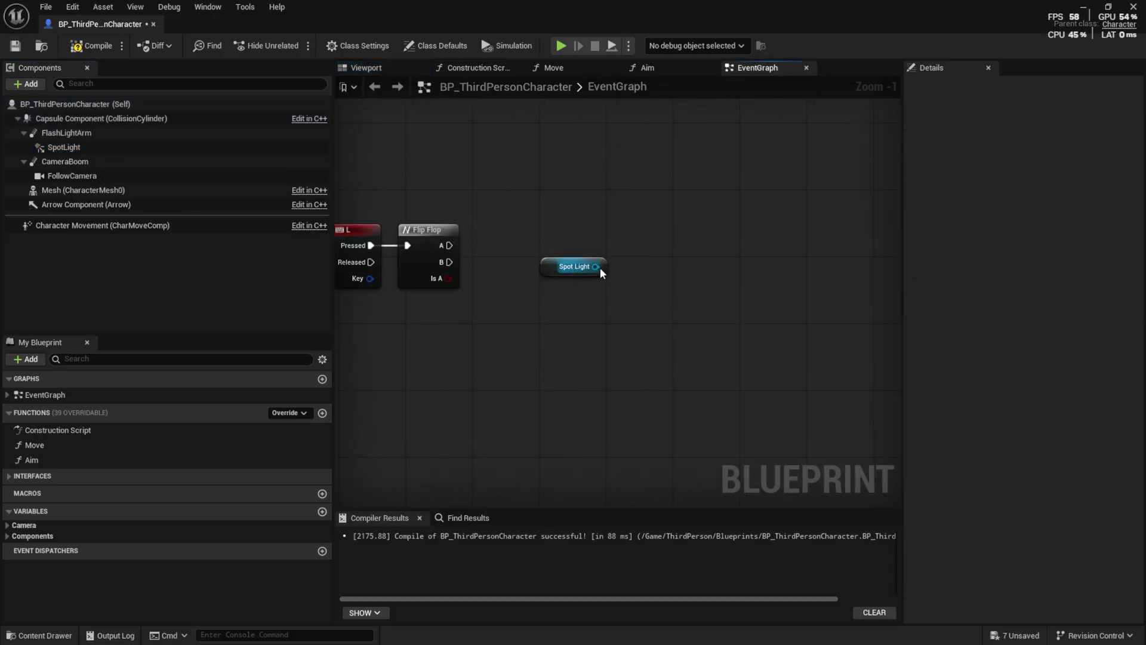
Add a Set Visibility node that targets the Spot Light reference
{"action": "left_click_drag", "start_coordinate": [597, 267], "coordinate": [727, 233]}
{"action": "type", "text": "set visi"}
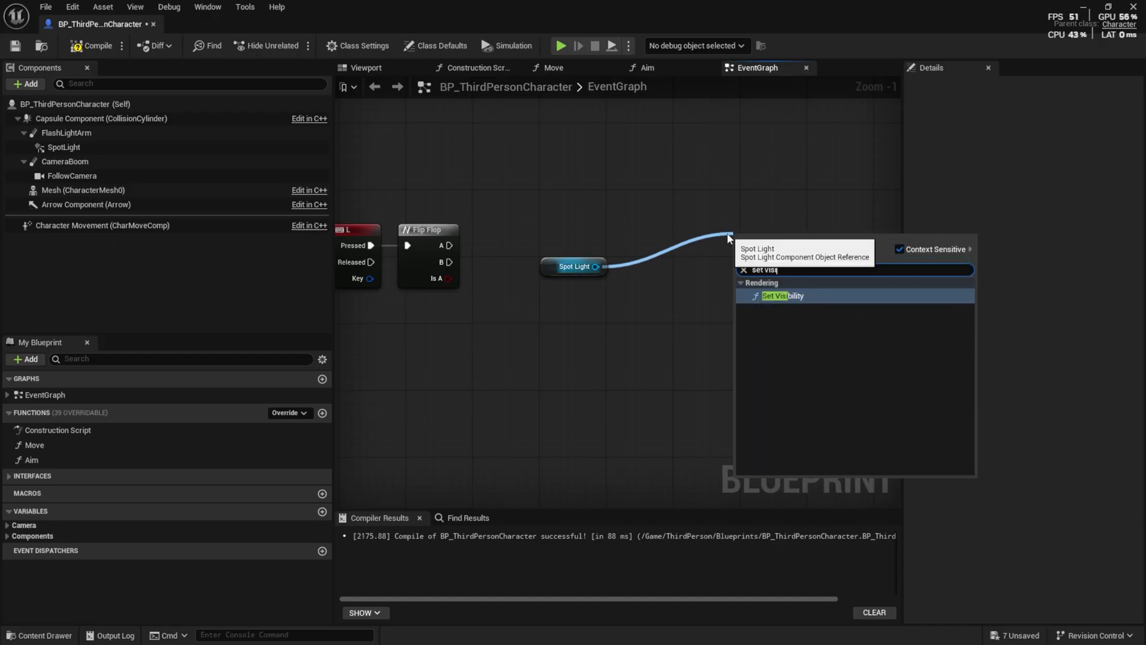
{"action": "key", "text": "Return"}
Duplicate the Set Visibility node below the first one and connect the Spot Light reference to the copy's Target
{"action": "left_click_drag", "start_coordinate": [775, 244], "coordinate": [717, 333]}
{"action": "key", "text": "ctrl+d"}
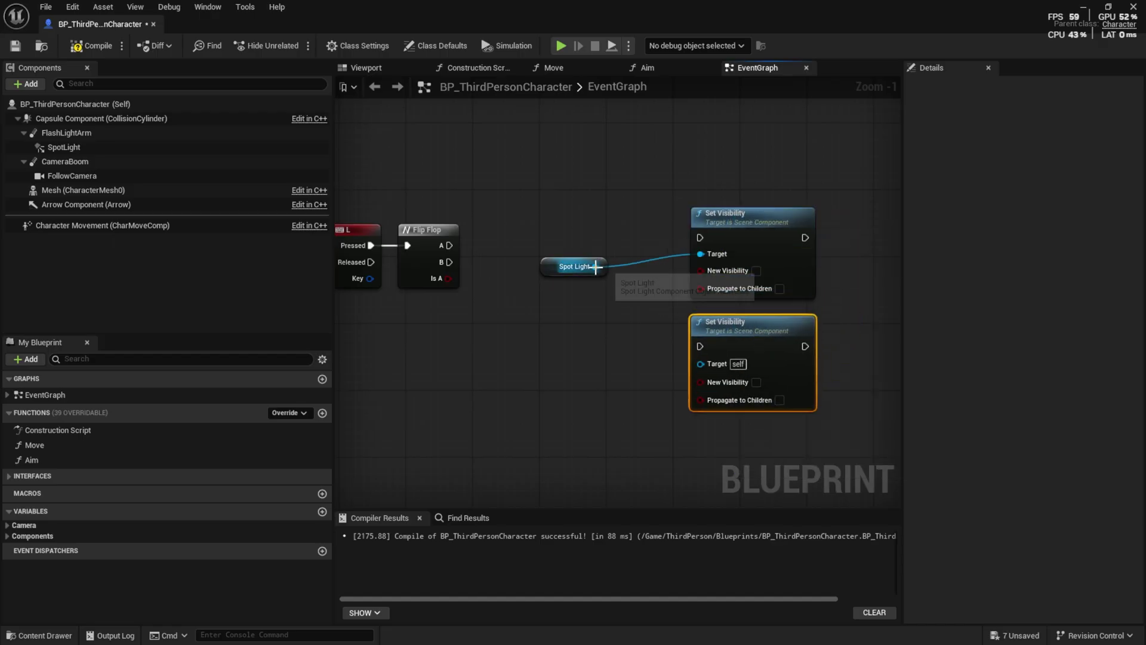
{"action": "left_click_drag", "start_coordinate": [596, 267], "coordinate": [704, 366]}
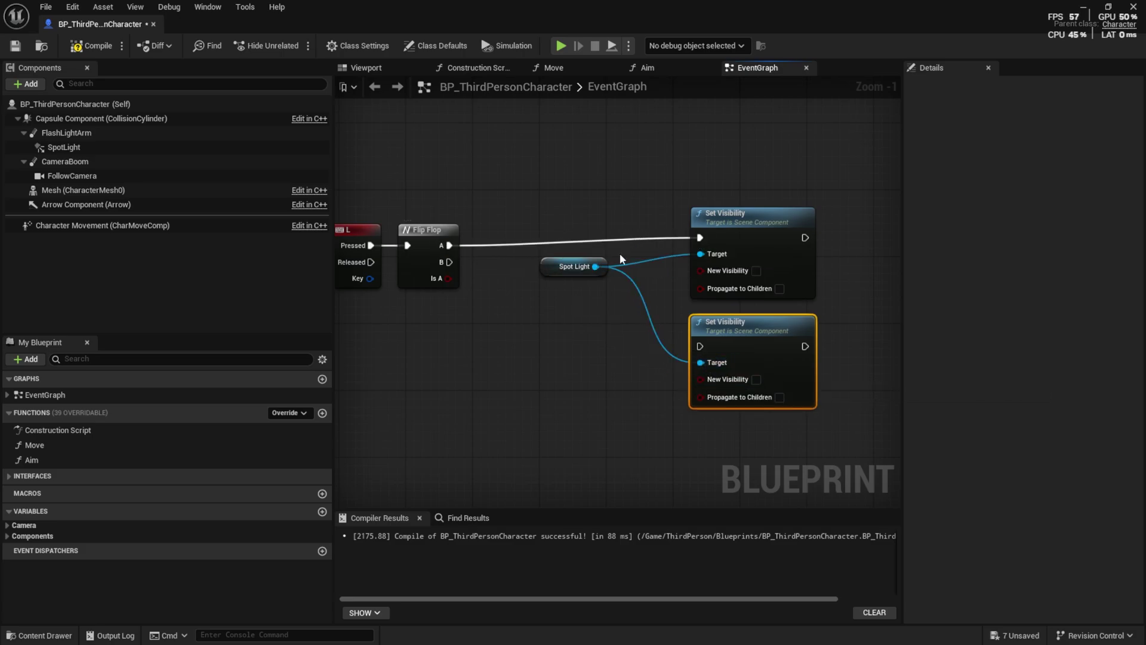
Connect Flip Flop outputs A and B to the upper and lower Set Visibility nodes, and enable New Visibility on the upper one
{"action": "left_click_drag", "start_coordinate": [702, 354], "coordinate": [701, 349]}
{"action": "right_click_drag", "start_coordinate": [608, 337], "coordinate": [543, 326]}
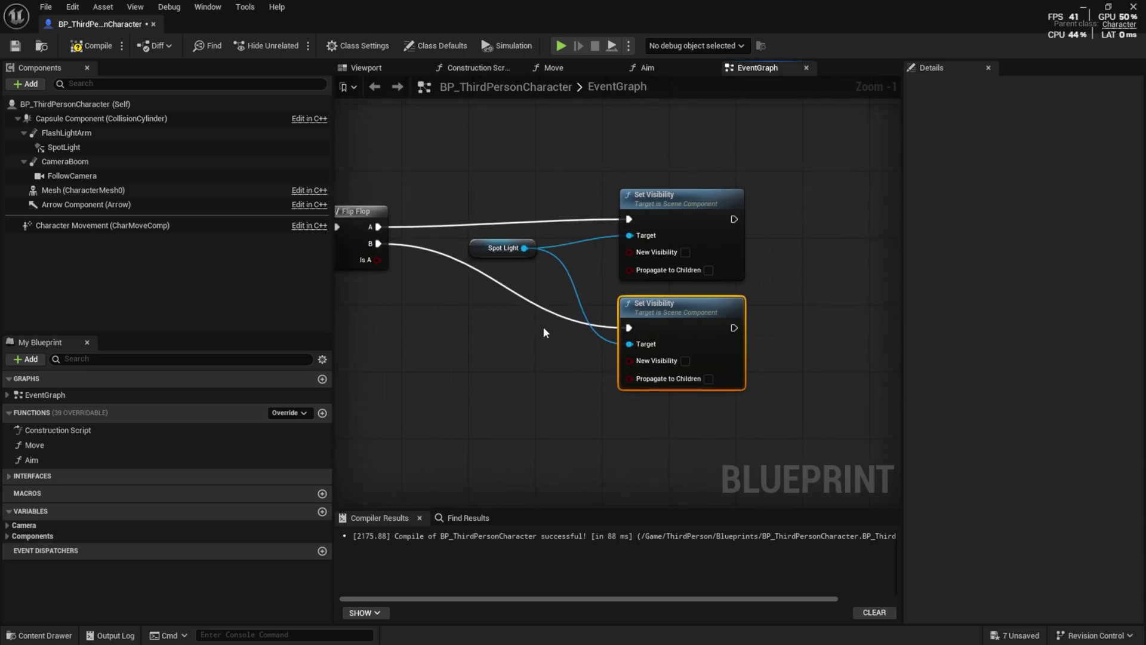
{"action": "scroll", "coordinate": [669, 249], "scroll_direction": "up", "scroll_amount": 1}
{"action": "left_click", "coordinate": [696, 245]}
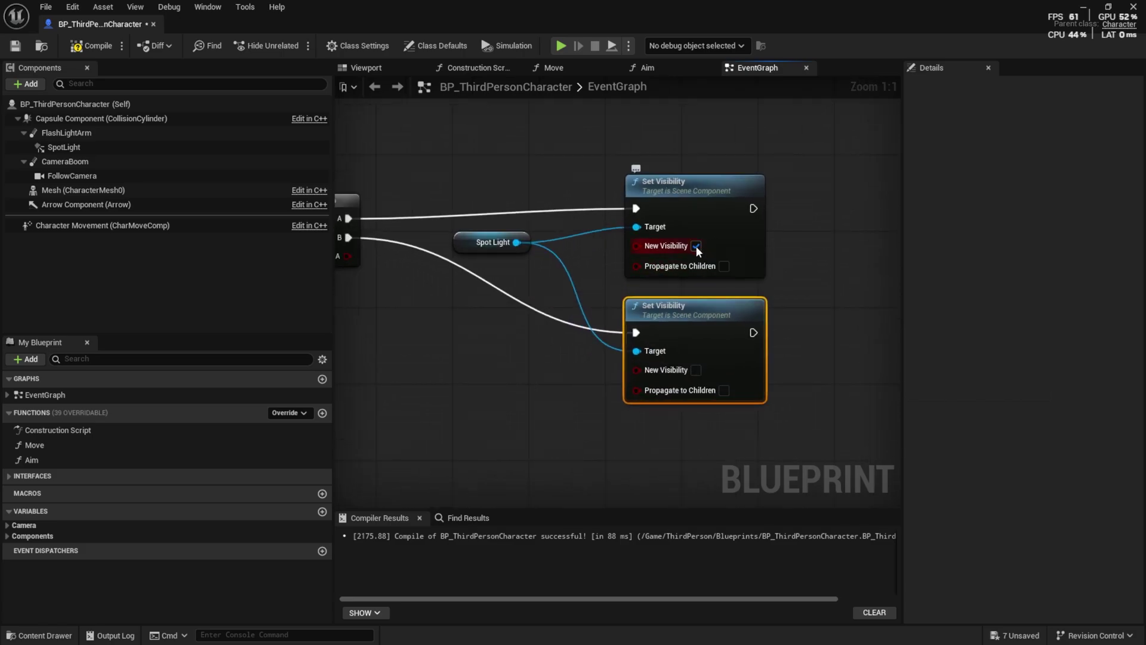
Turn off the SpotLight's Visible option under Rendering, and compile and save the blueprint
{"action": "left_click", "coordinate": [98, 150]}
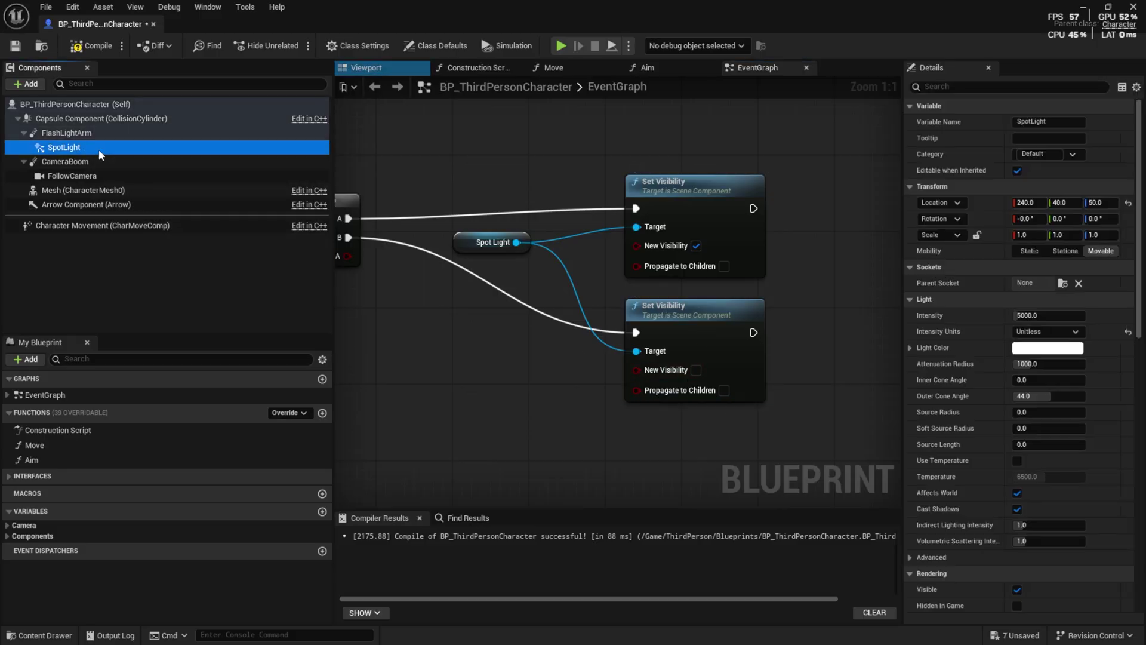
{"action": "scroll", "coordinate": [984, 549], "scroll_direction": "down", "scroll_amount": 2}
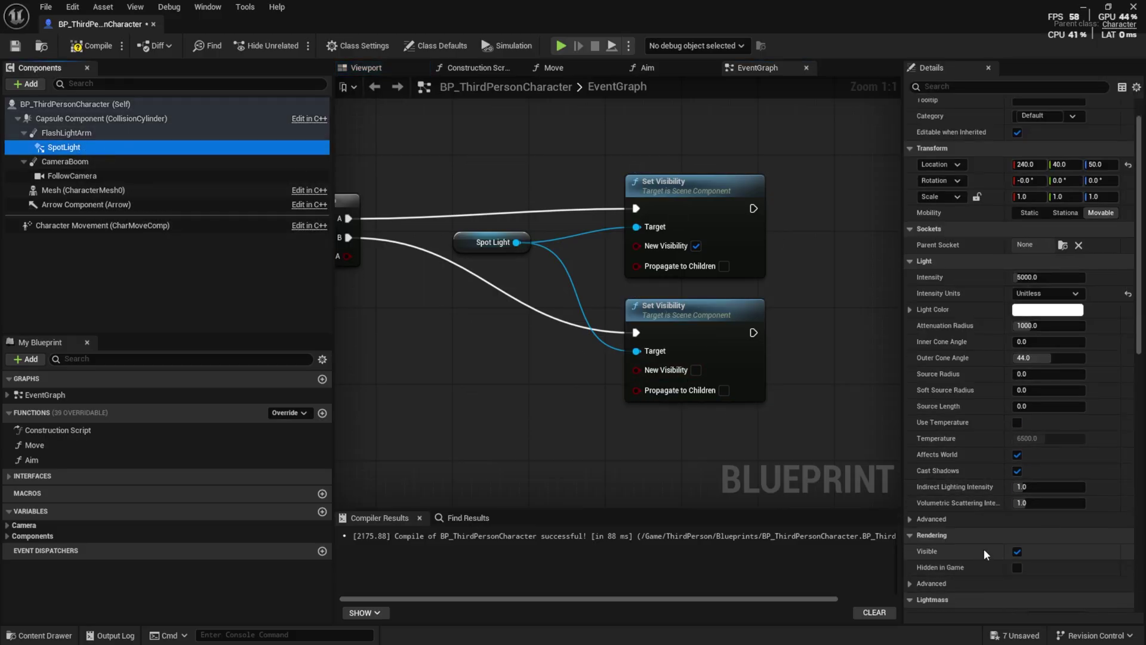
{"action": "left_click", "coordinate": [1016, 551]}
{"action": "left_click", "coordinate": [621, 413]}
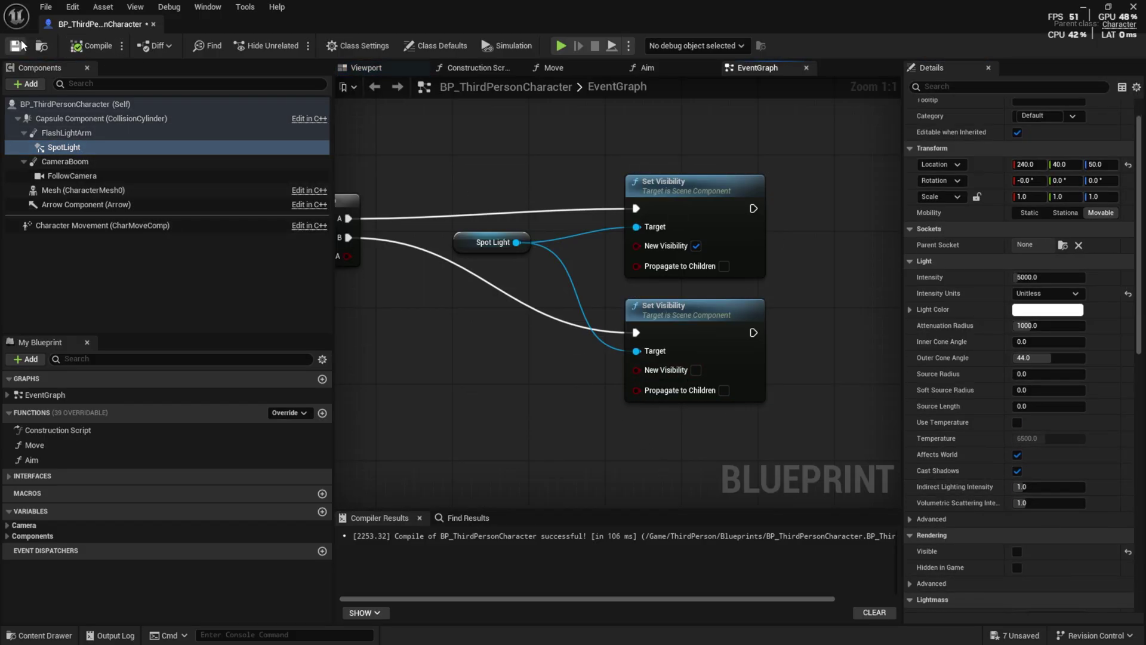
Play the level, run the character into the dark area and toggle the flashlight to test it
{"action": "left_click", "coordinate": [1086, 7]}
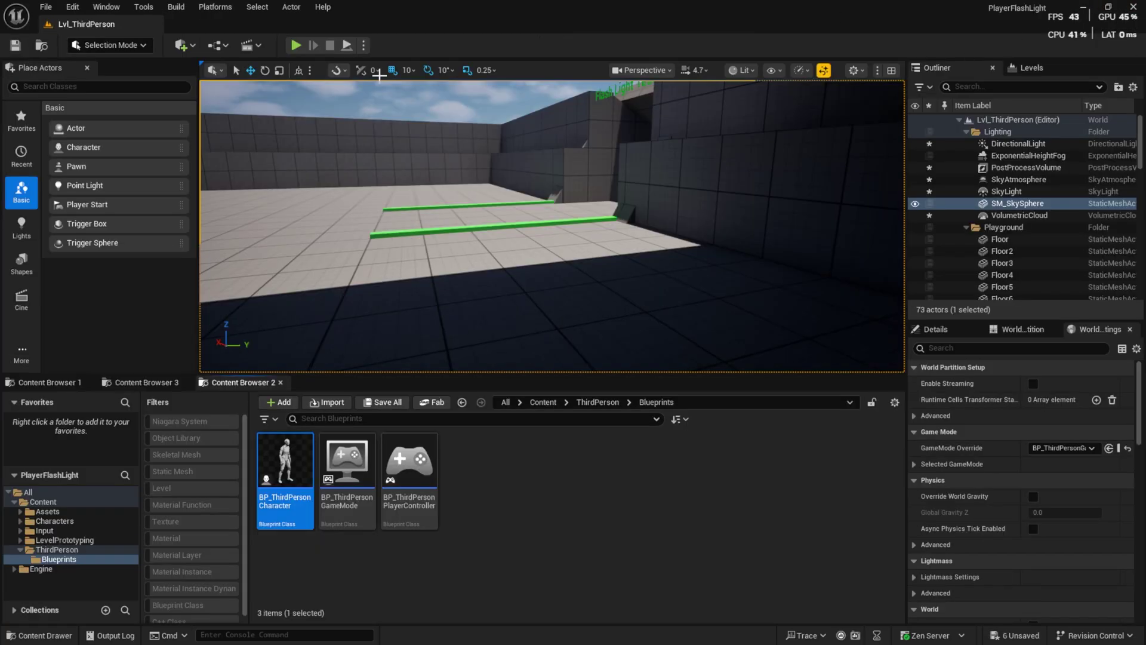
{"action": "left_click", "coordinate": [296, 46]}
{"action": "key", "text": "w"}
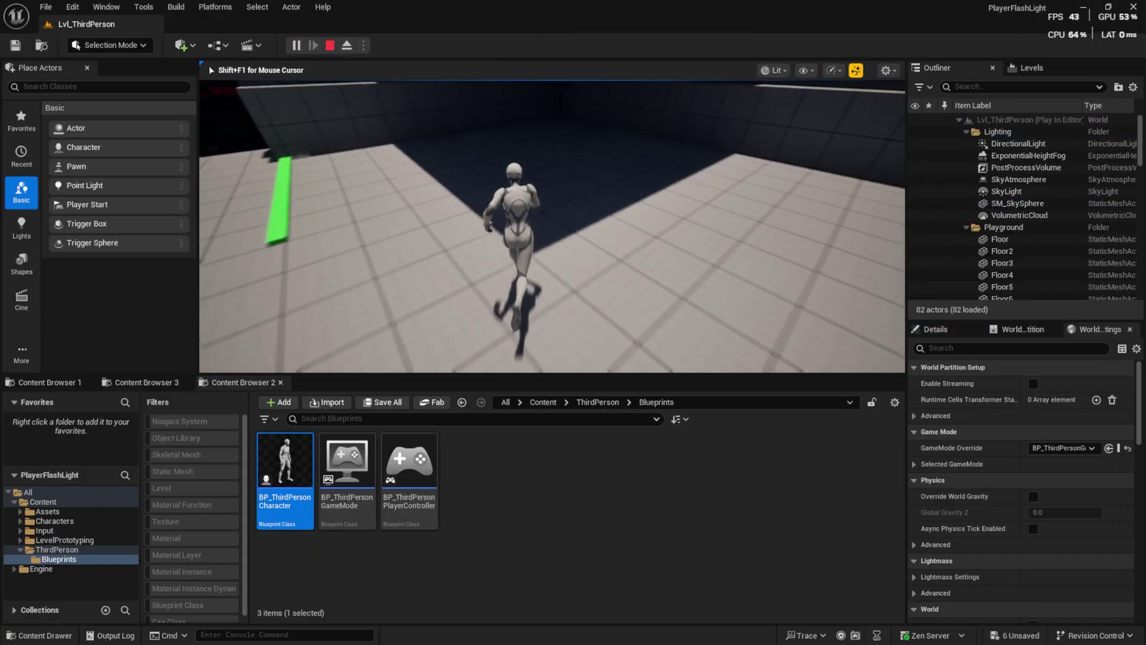
{"action": "key", "text": "f"}
{"action": "key", "text": "f"}
{"action": "key", "text": "f"}
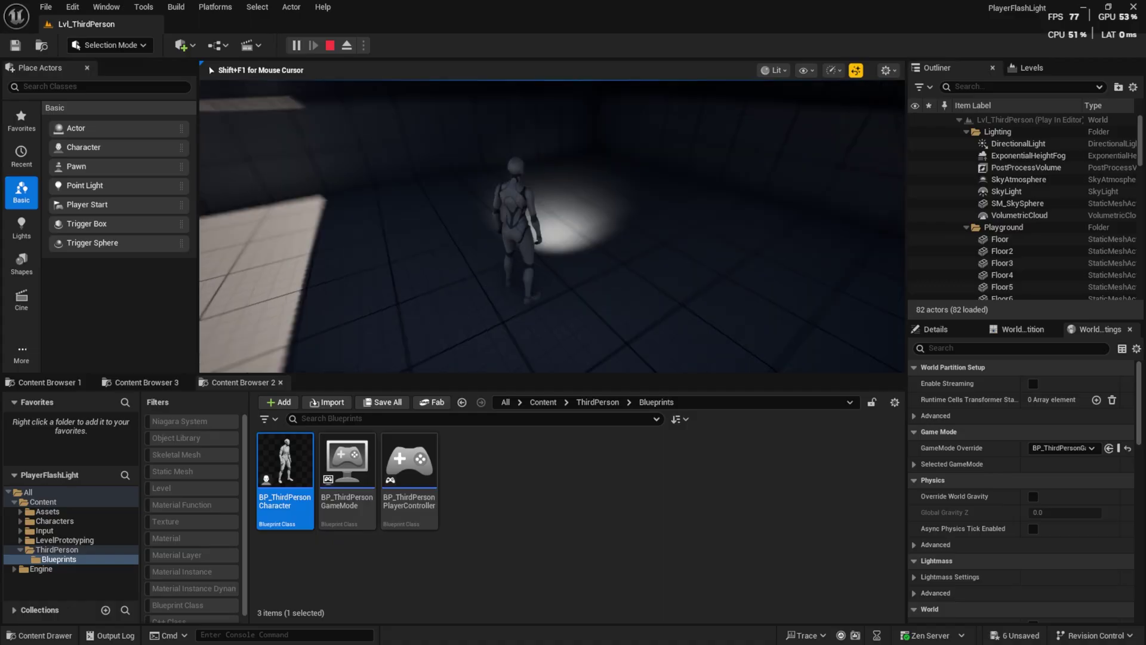
{"action": "key", "text": "w"}
{"action": "key", "text": "w"}
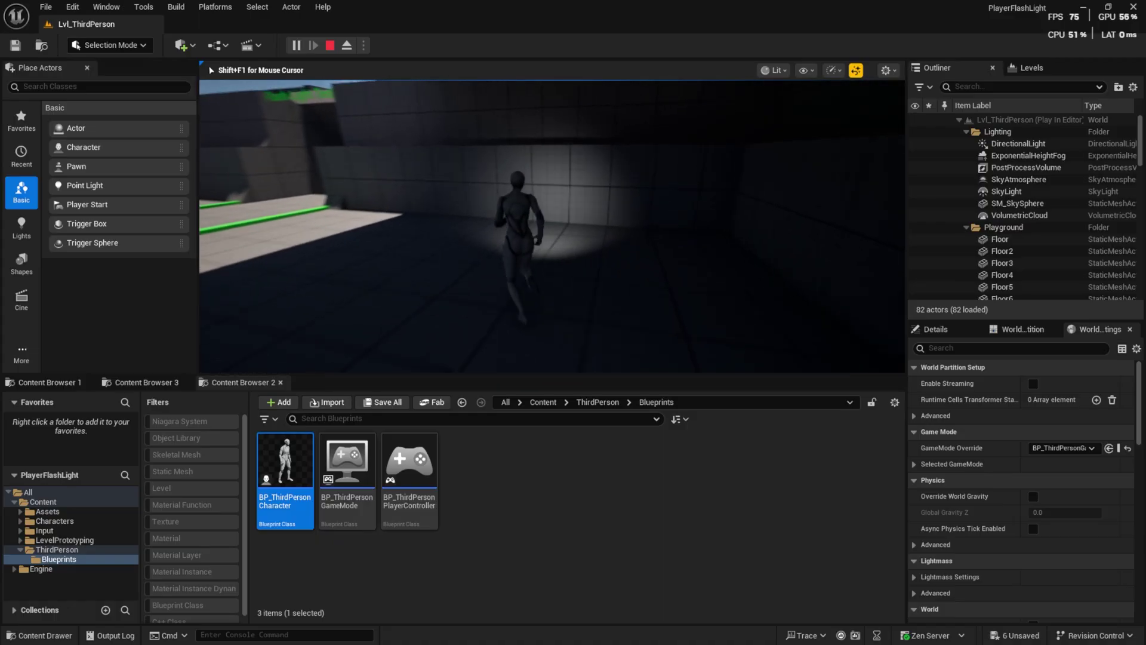
Create a material named M_Flash in the ThirdPerson Blueprints folder and open it for editing
{"action": "right_click", "coordinate": [626, 533]}
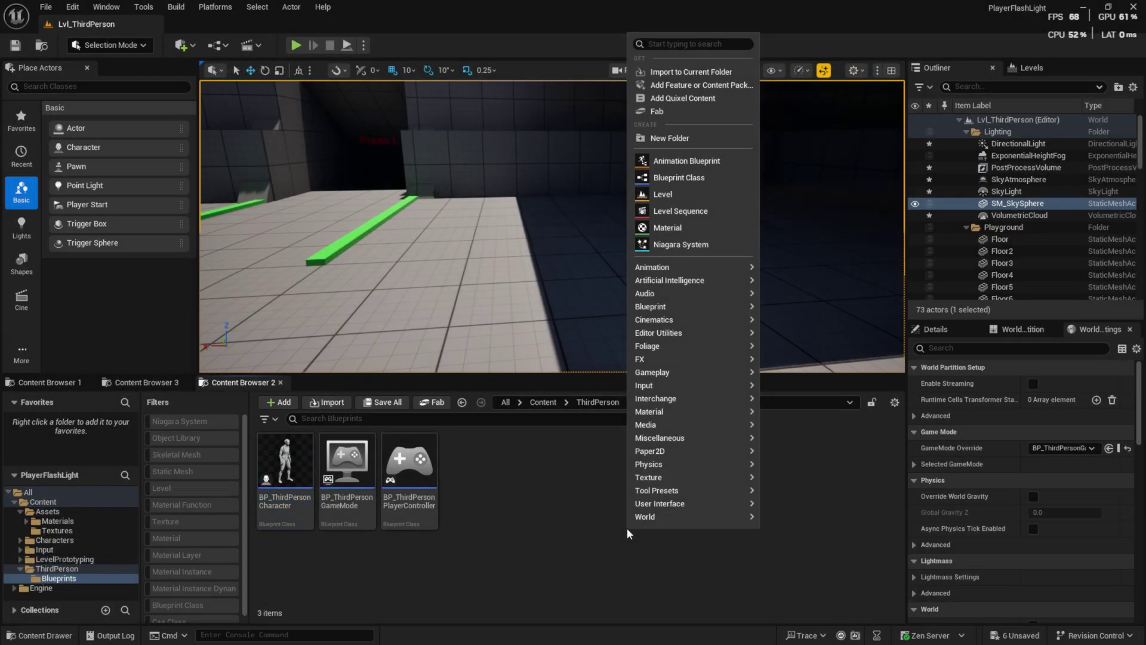
{"action": "left_click", "coordinate": [668, 228]}
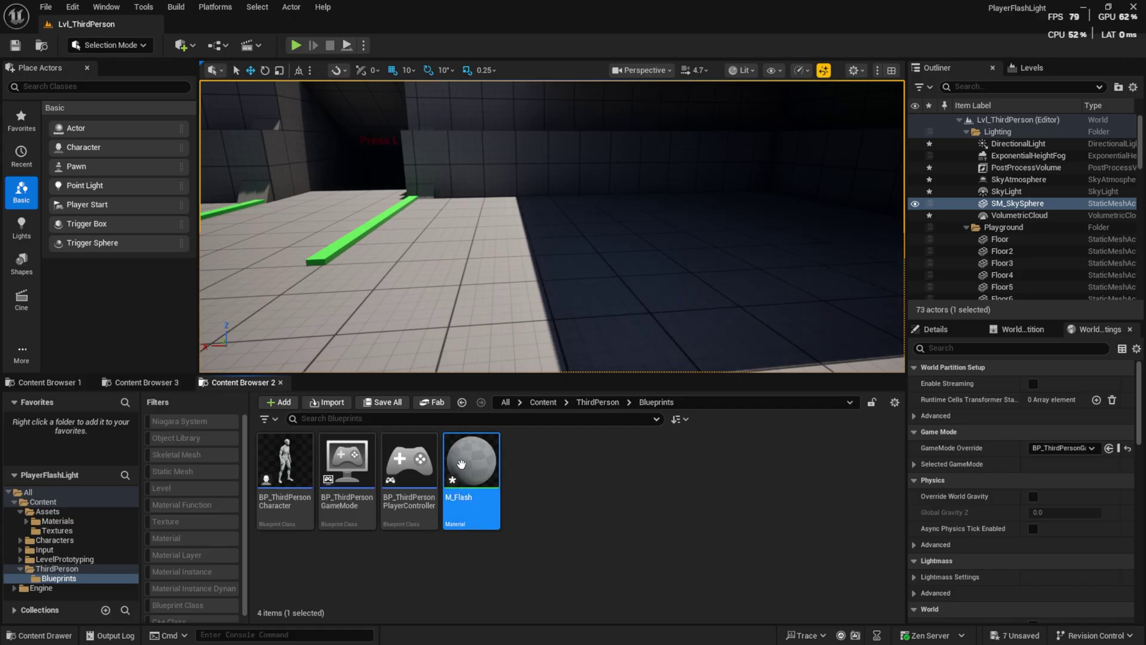
{"action": "double_click", "coordinate": [460, 464]}
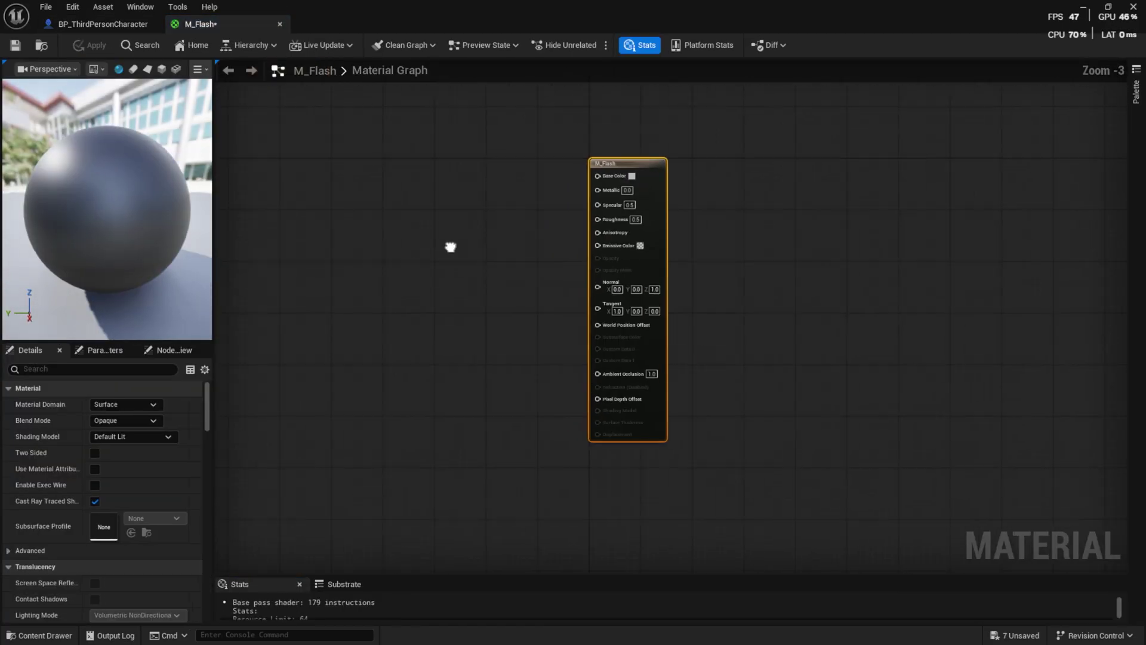
Add the T_D texture from the Assets/Textures folder to the M_Flash graph as a Texture Sample
{"action": "right_click_drag", "start_coordinate": [450, 247], "coordinate": [602, 272]}
{"action": "left_click", "coordinate": [45, 636]}
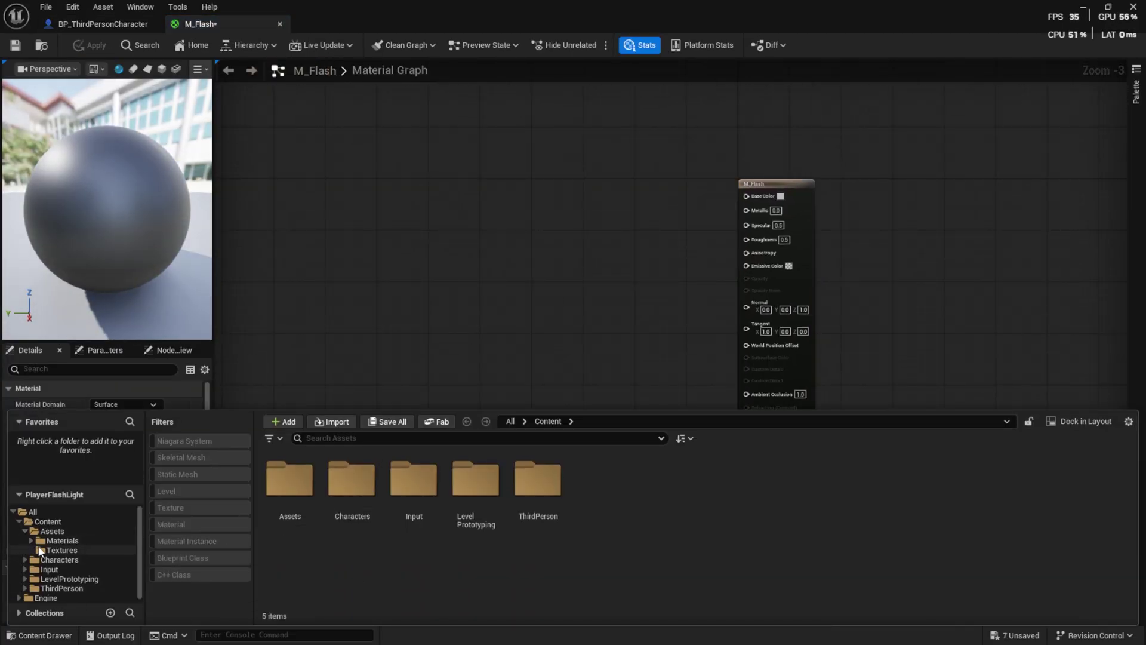
{"action": "left_click", "coordinate": [60, 549]}
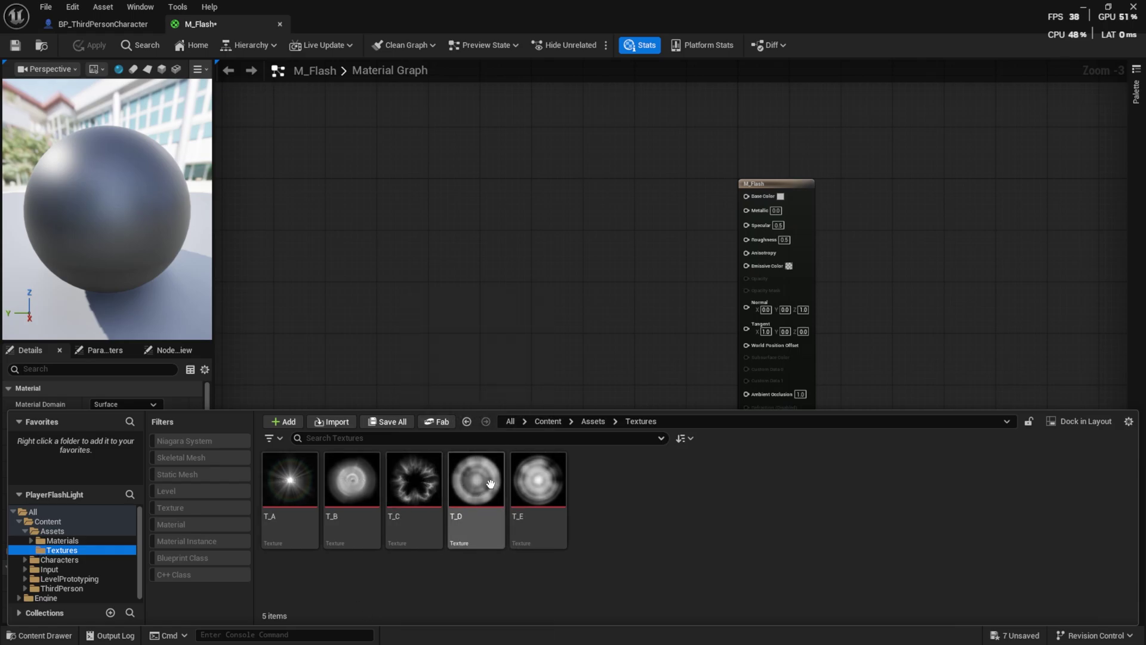
{"action": "left_click_drag", "start_coordinate": [489, 439], "coordinate": [478, 227]}
{"action": "scroll", "coordinate": [566, 297], "scroll_direction": "up", "scroll_amount": 3}
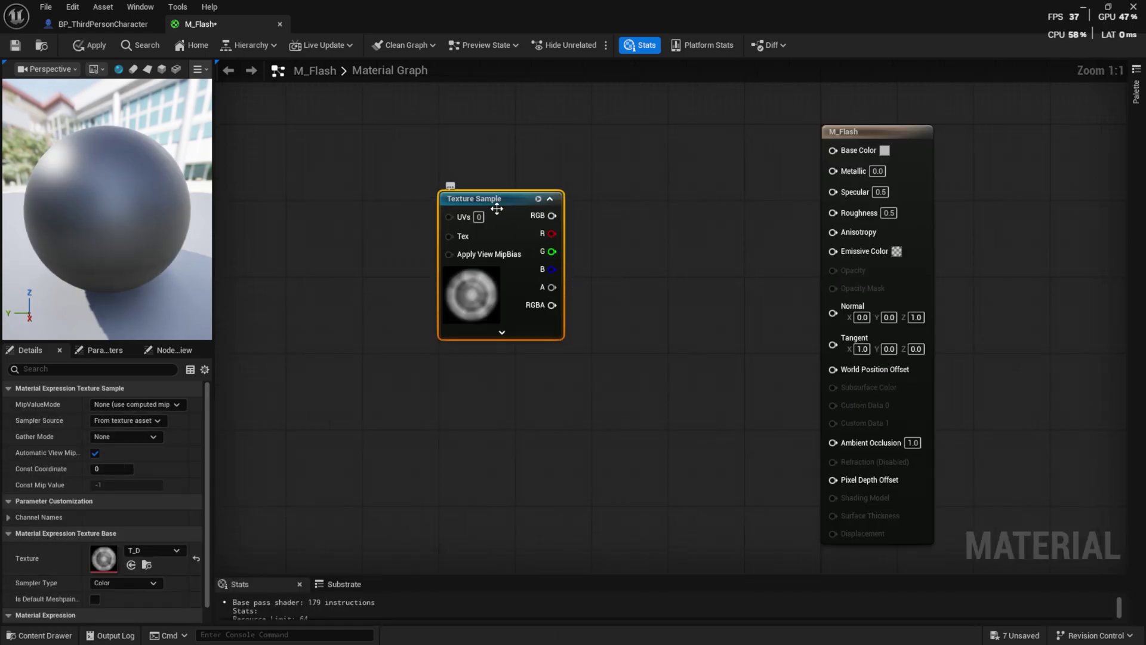
{"action": "left_click", "coordinate": [601, 399]}
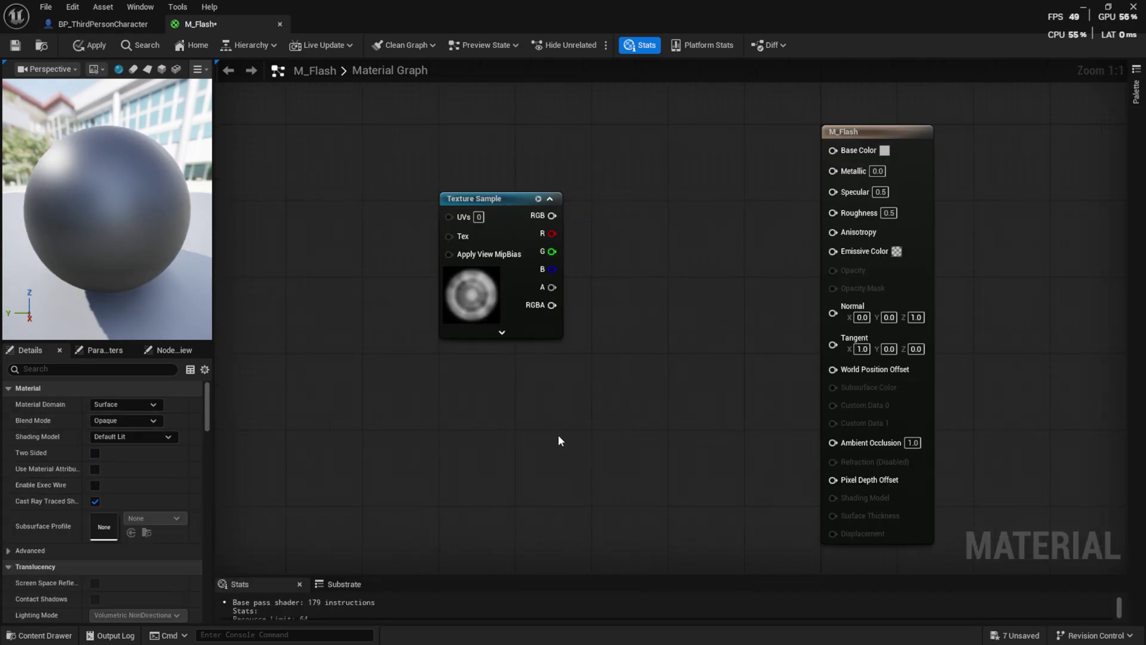
Set the Material Domain to Light Function, connect the Texture Sample's RGB to Emissive Color, and save the material
{"action": "left_click", "coordinate": [121, 405]}
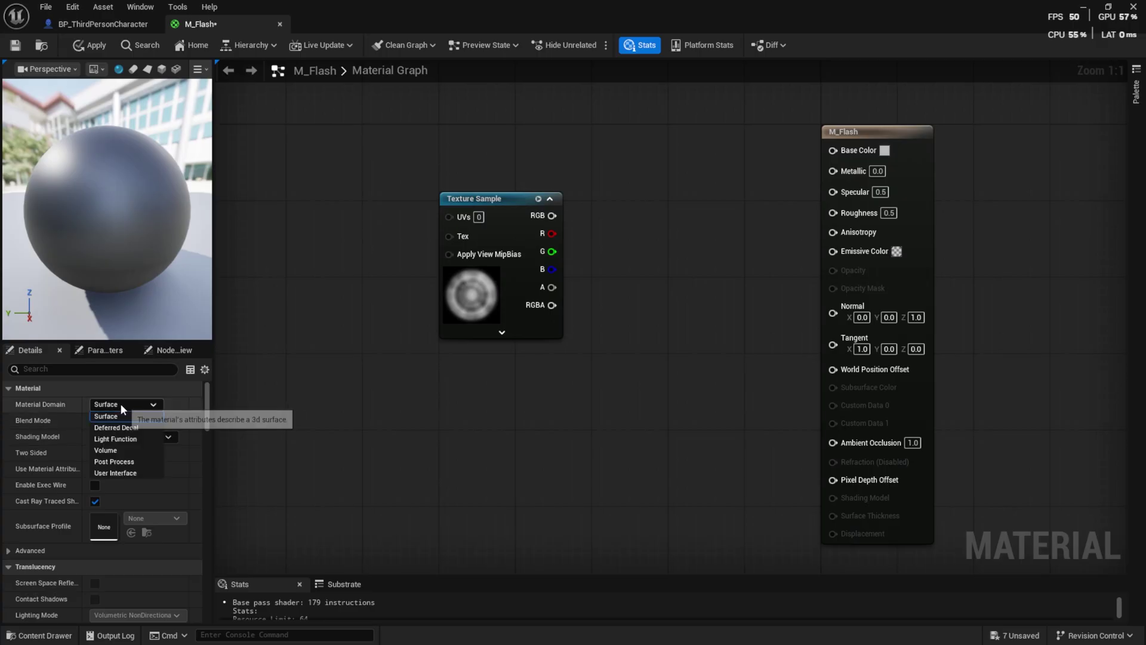
{"action": "left_click", "coordinate": [139, 444]}
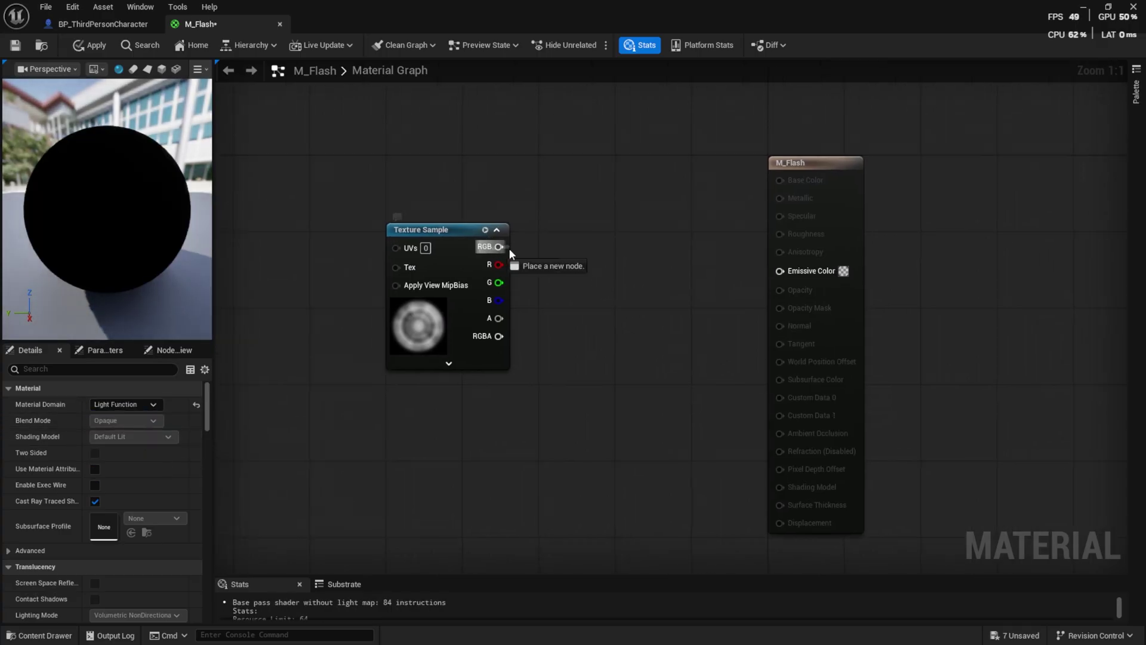
{"action": "left_click_drag", "start_coordinate": [814, 272], "coordinate": [814, 273]}
{"action": "left_click", "coordinate": [15, 47]}
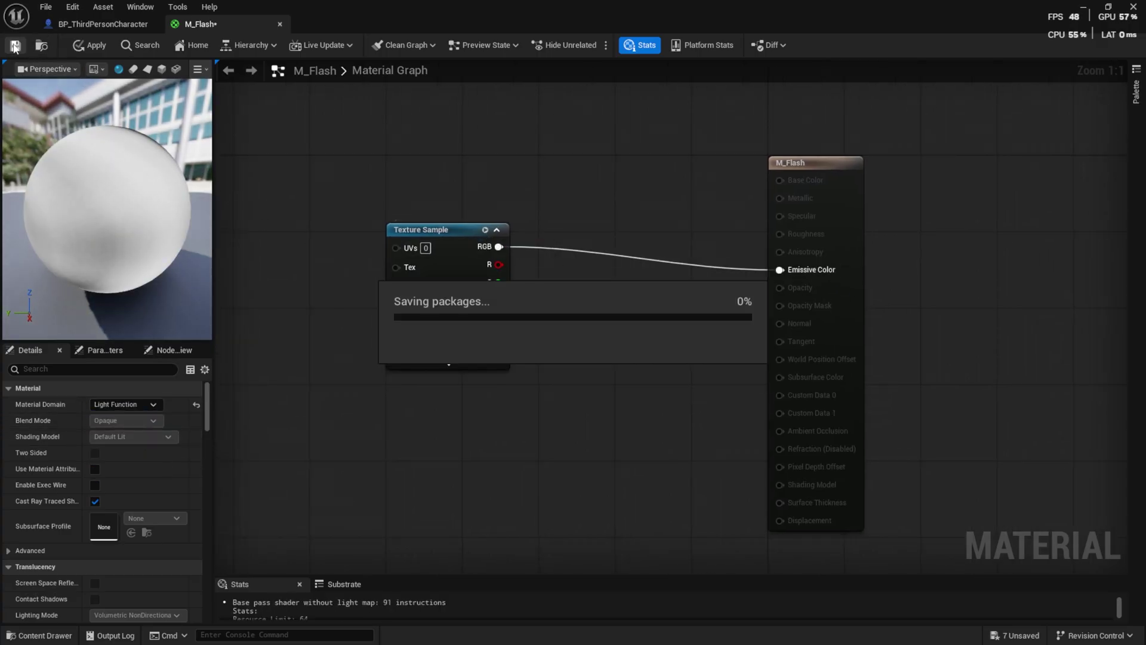
Assign M_Flash as the SpotLight's Light Function Material in BP_ThirdPersonCharacter and compile the blueprint
{"action": "left_click", "coordinate": [108, 28]}
{"action": "scroll", "coordinate": [550, 166], "scroll_direction": "down", "scroll_amount": 3}
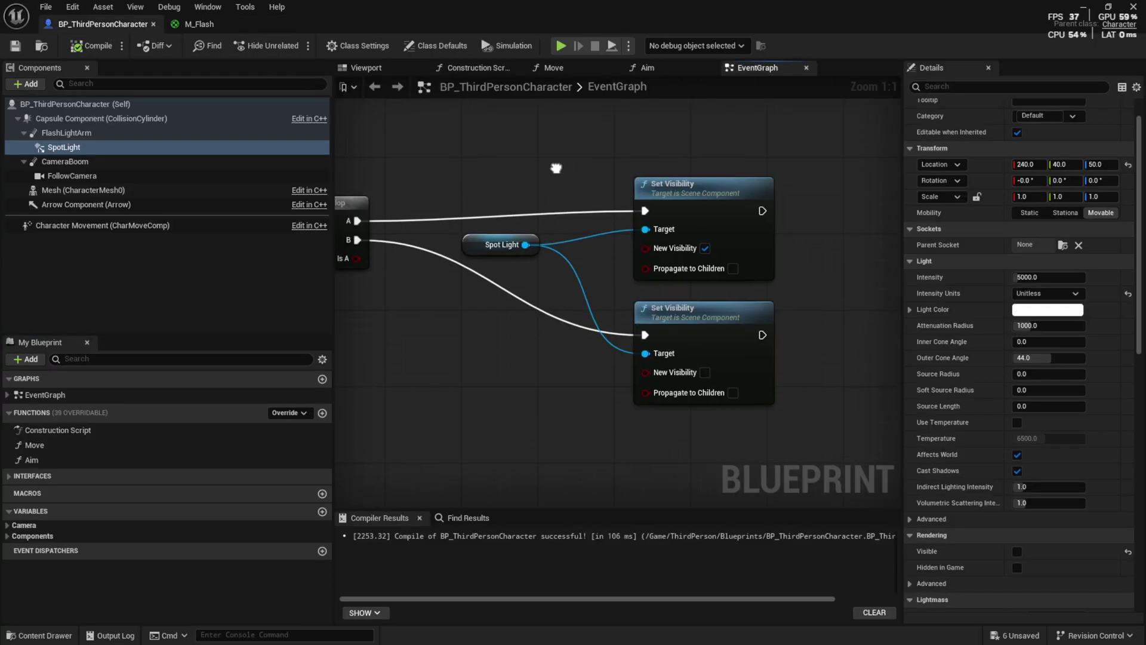
{"action": "left_click", "coordinate": [117, 150]}
{"action": "scroll", "coordinate": [1015, 312], "scroll_direction": "down", "scroll_amount": 10}
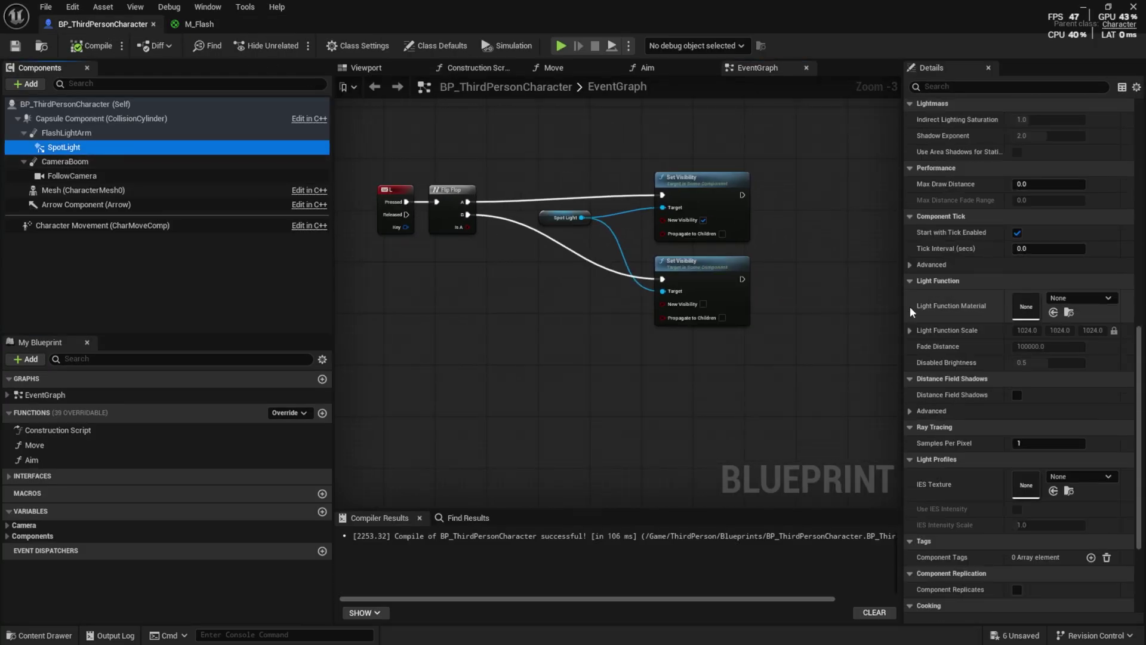
{"action": "left_click", "coordinate": [1085, 297]}
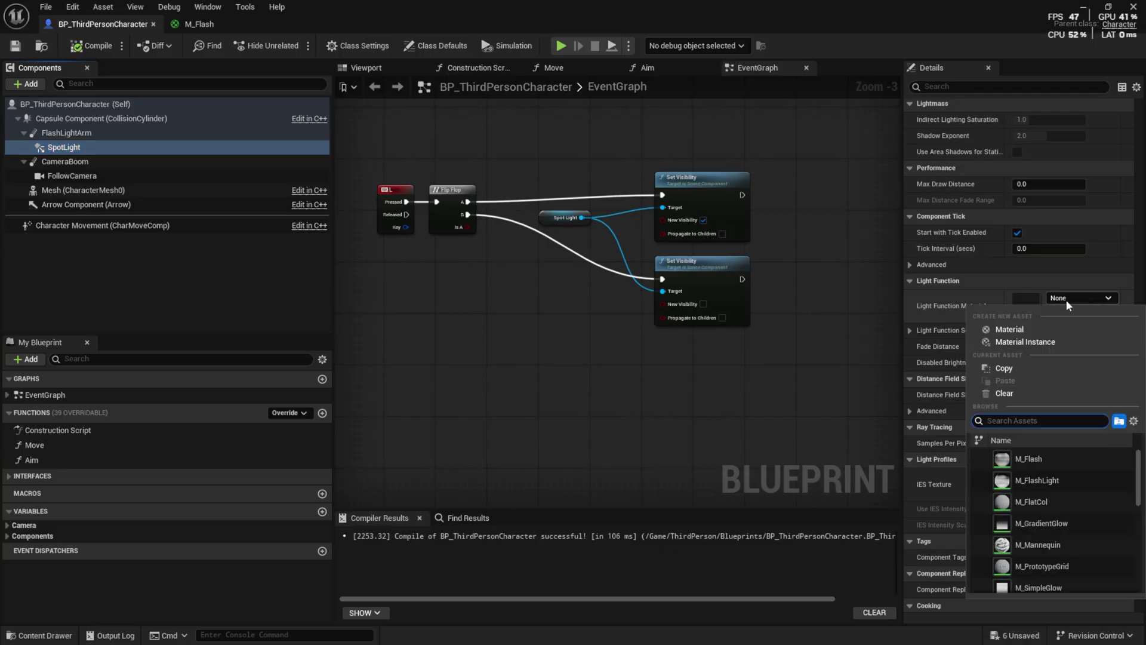
{"action": "left_click", "coordinate": [834, 344]}
{"action": "left_click", "coordinate": [1076, 297]}
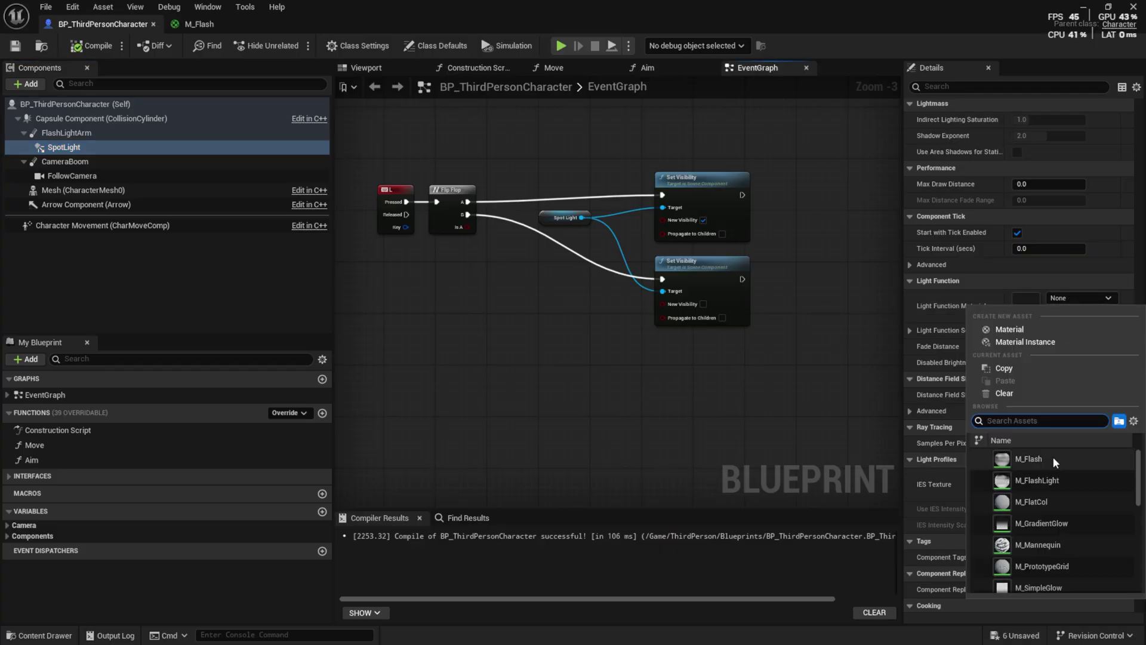
{"action": "left_click", "coordinate": [1053, 458]}
{"action": "left_click", "coordinate": [1053, 312]}
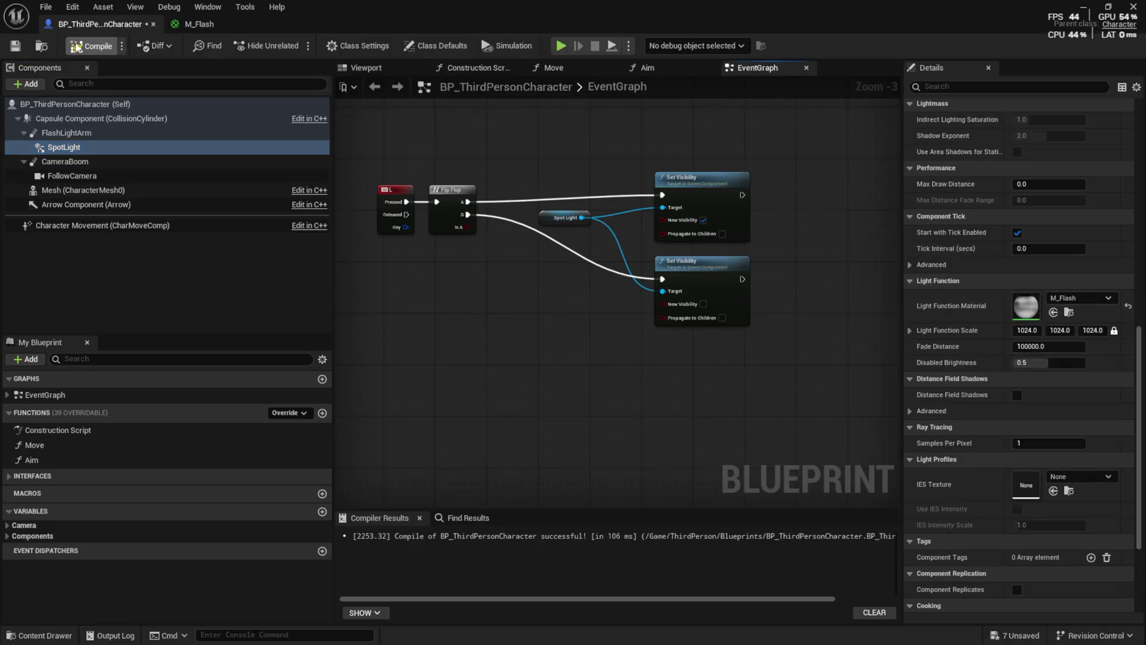
Play the level and run the character into the dark area to check the textured flashlight beam on the walls
{"action": "left_click", "coordinate": [1084, 7]}
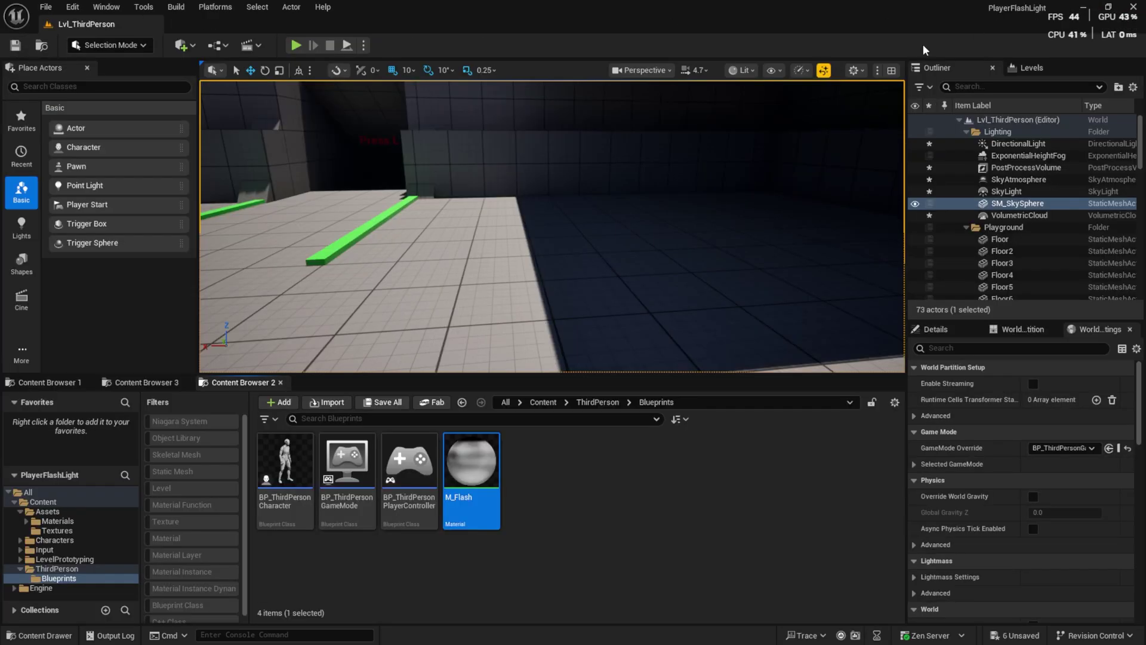
{"action": "left_click", "coordinate": [295, 44]}
{"action": "key", "text": "w"}
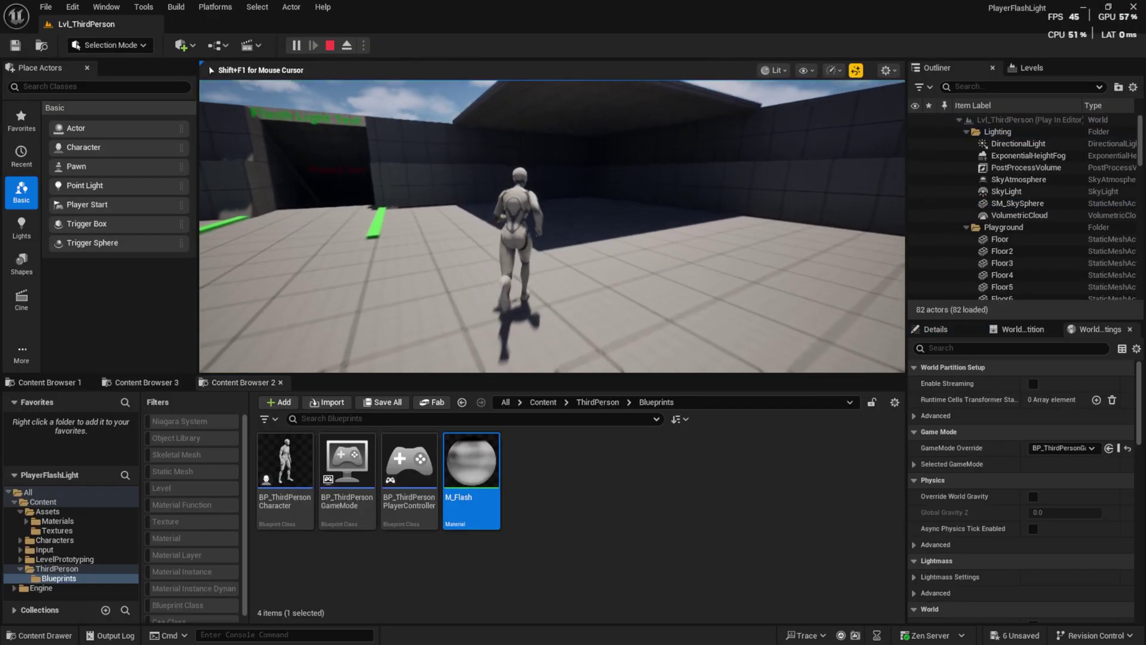
{"action": "key", "text": "w"}
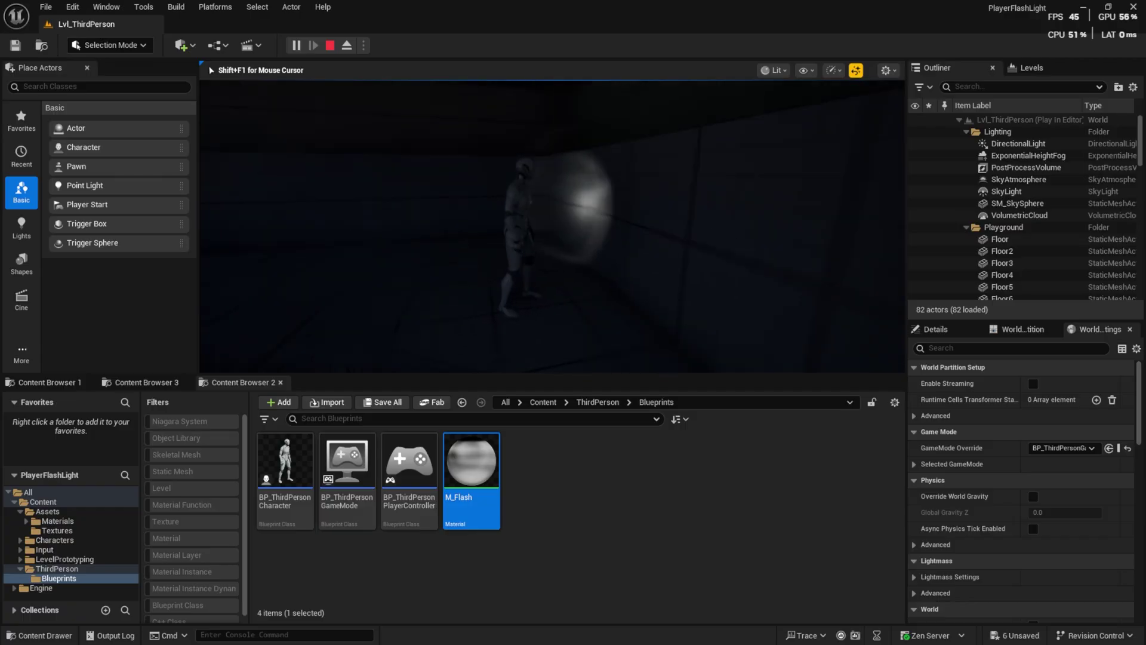
{"action": "key", "text": "w"}
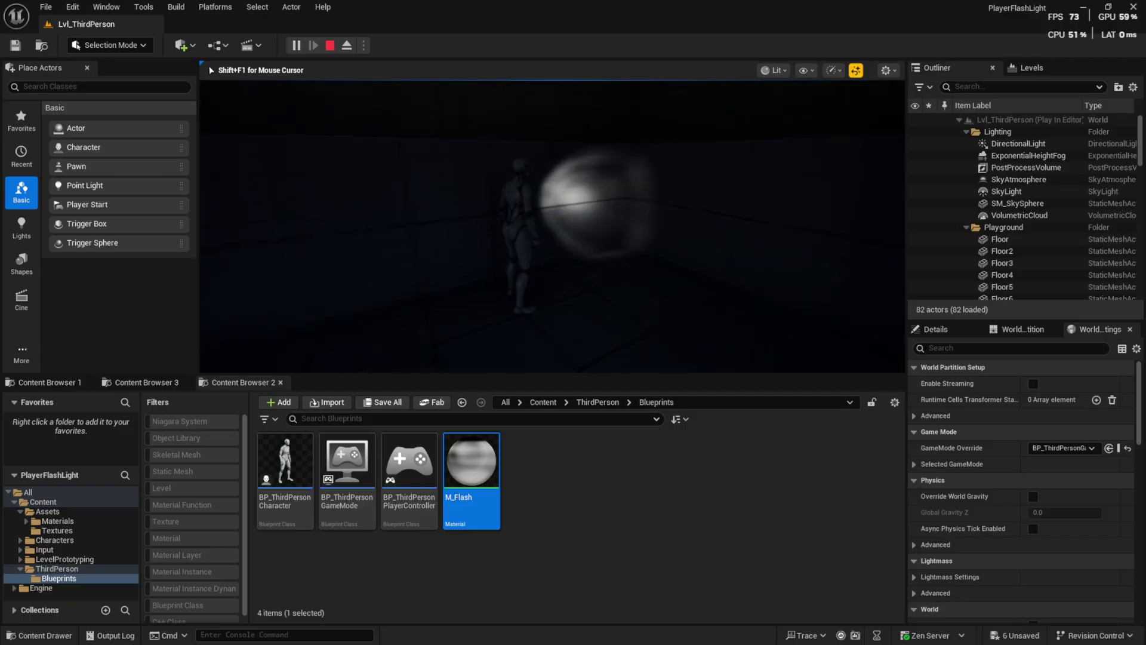
{"action": "key", "text": "w"}
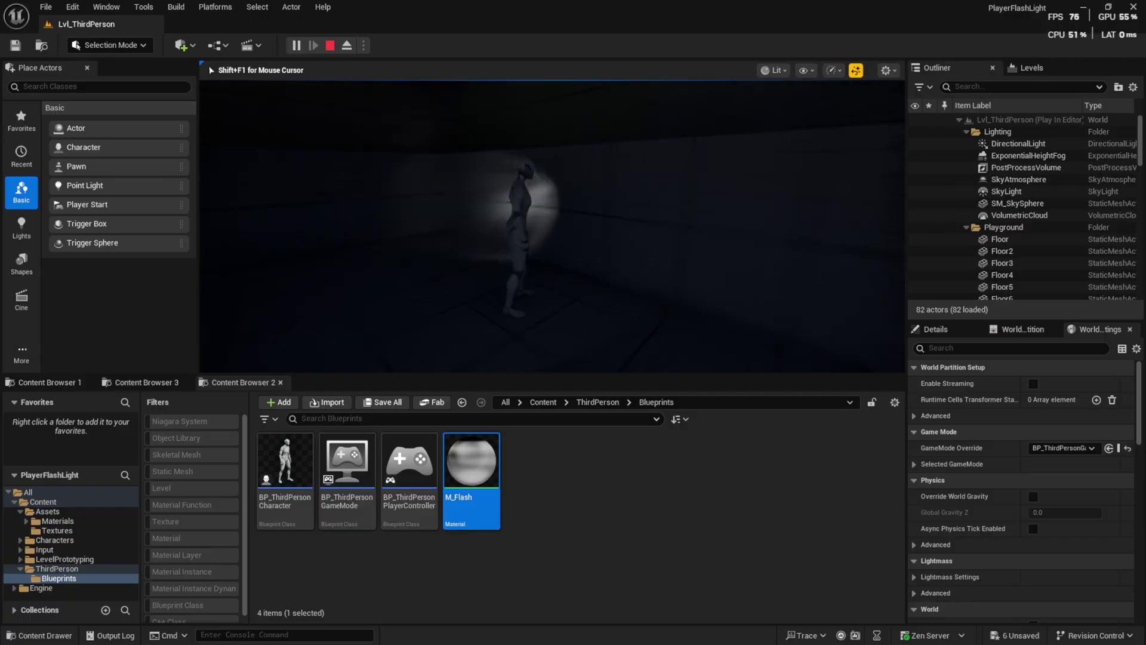
{"action": "key", "text": "w"}
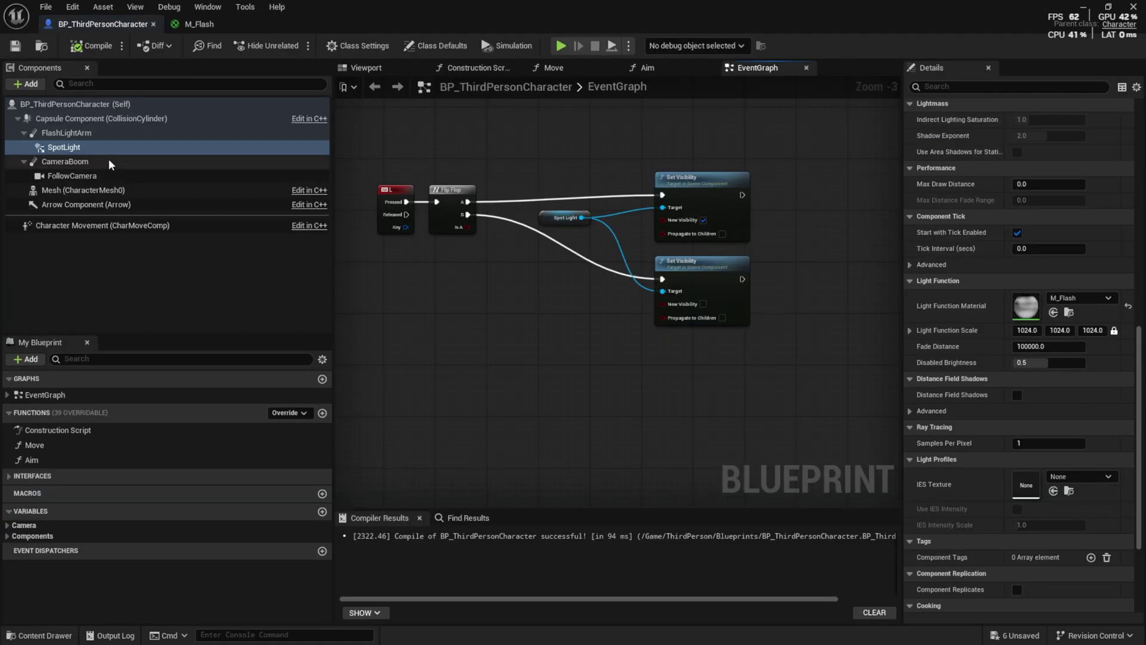
Raise the SpotLight's Intensity to about 28550 and its Outer Cone Angle to about 56.64, with the blueprint viewport shown
{"action": "scroll", "coordinate": [1021, 358], "scroll_direction": "down", "scroll_amount": 5}
{"action": "left_click", "coordinate": [1049, 278]}
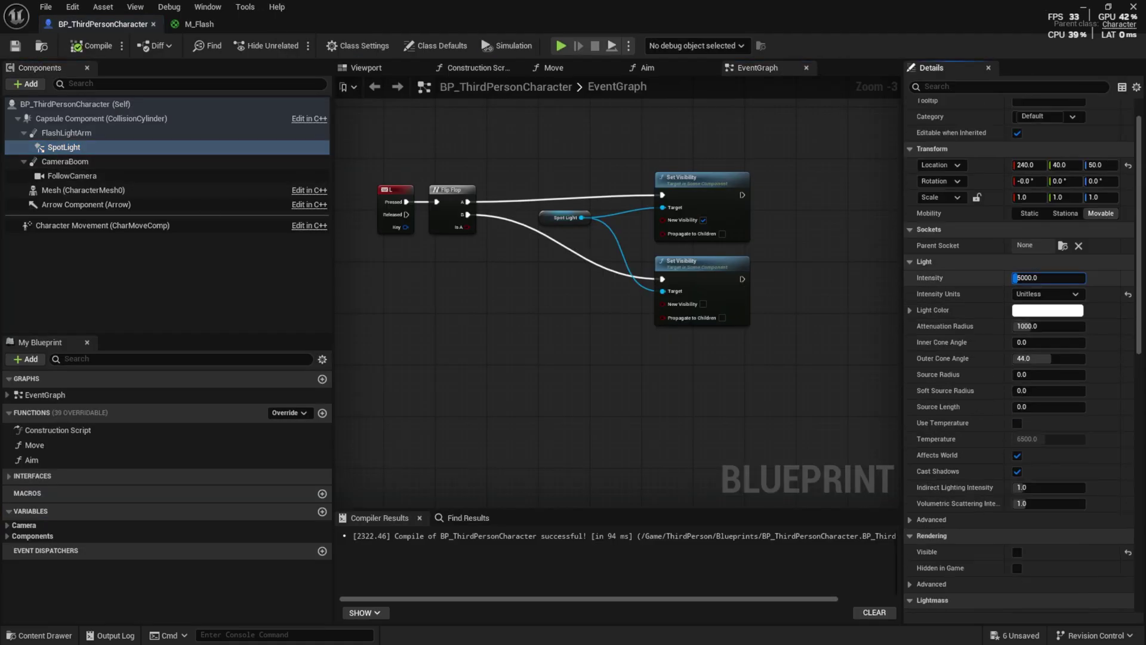
{"action": "left_click", "coordinate": [366, 68]}
{"action": "left_click_drag", "start_coordinate": [1048, 359], "coordinate": [1058, 358]}
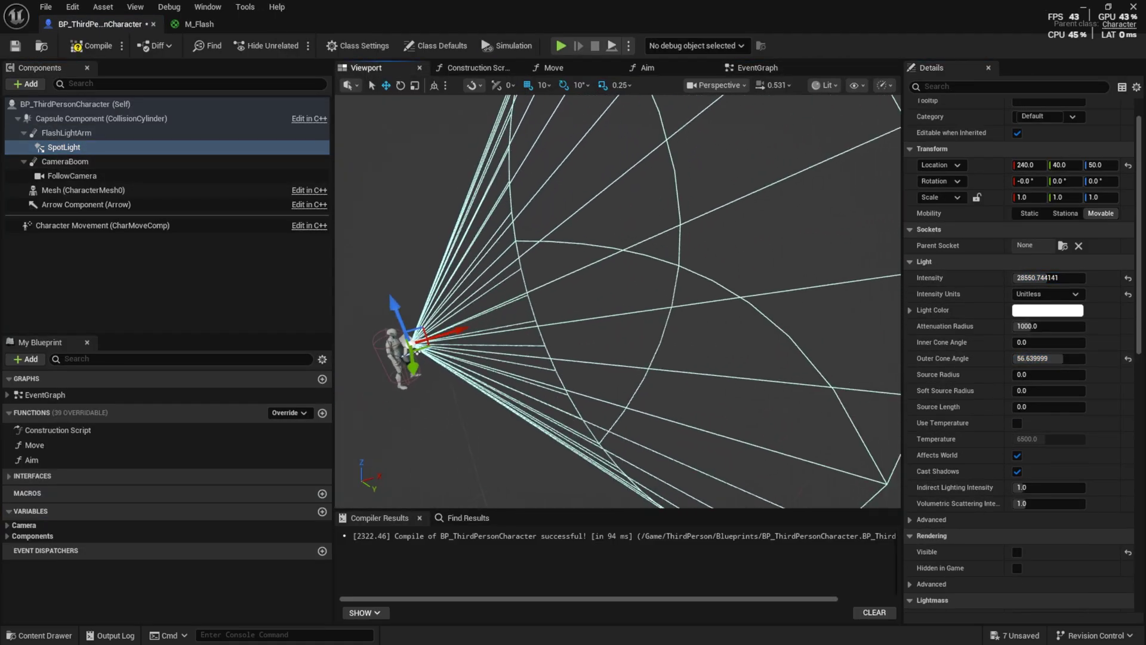
Play the level in full screen and run through the dark area with the flashlight on, inspecting the brighter, wider beam
{"action": "key", "text": "alt+Tab"}
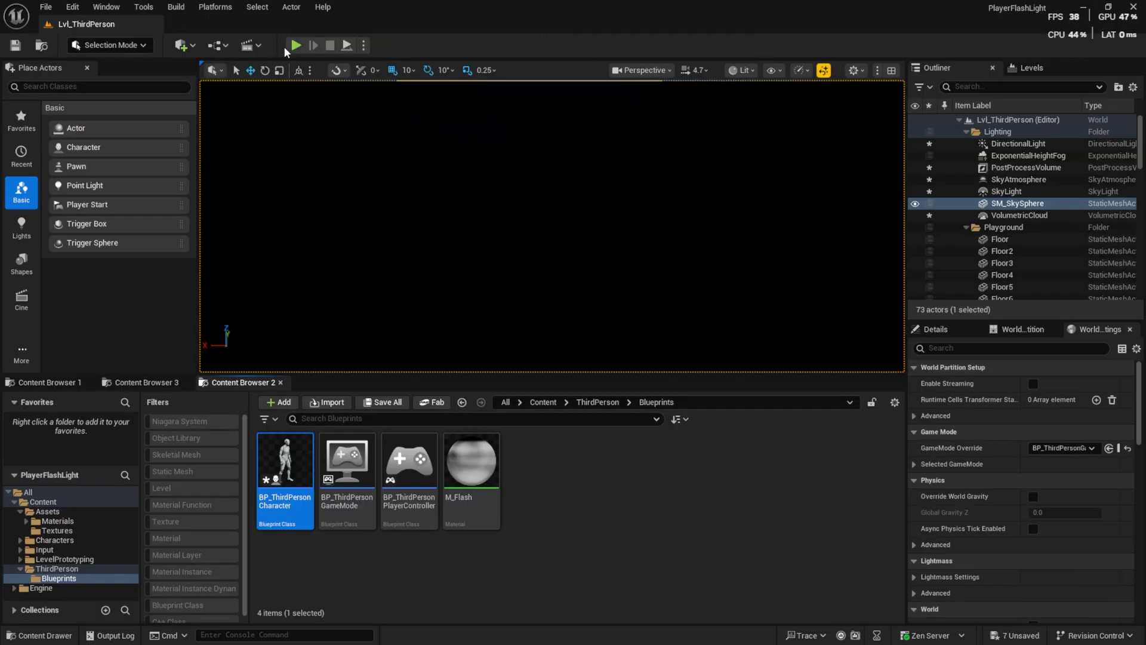
{"action": "left_click", "coordinate": [295, 46]}
{"action": "key", "text": "w"}
{"action": "key", "text": "f"}
{"action": "key", "text": "F11"}
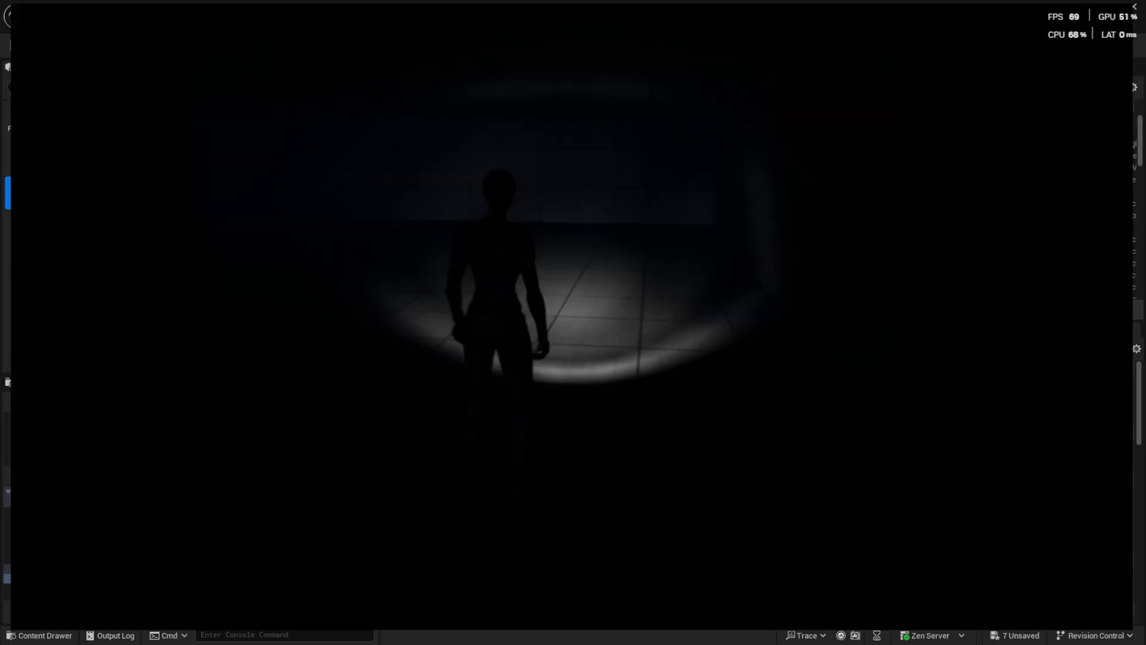
{"action": "key", "text": "w"}
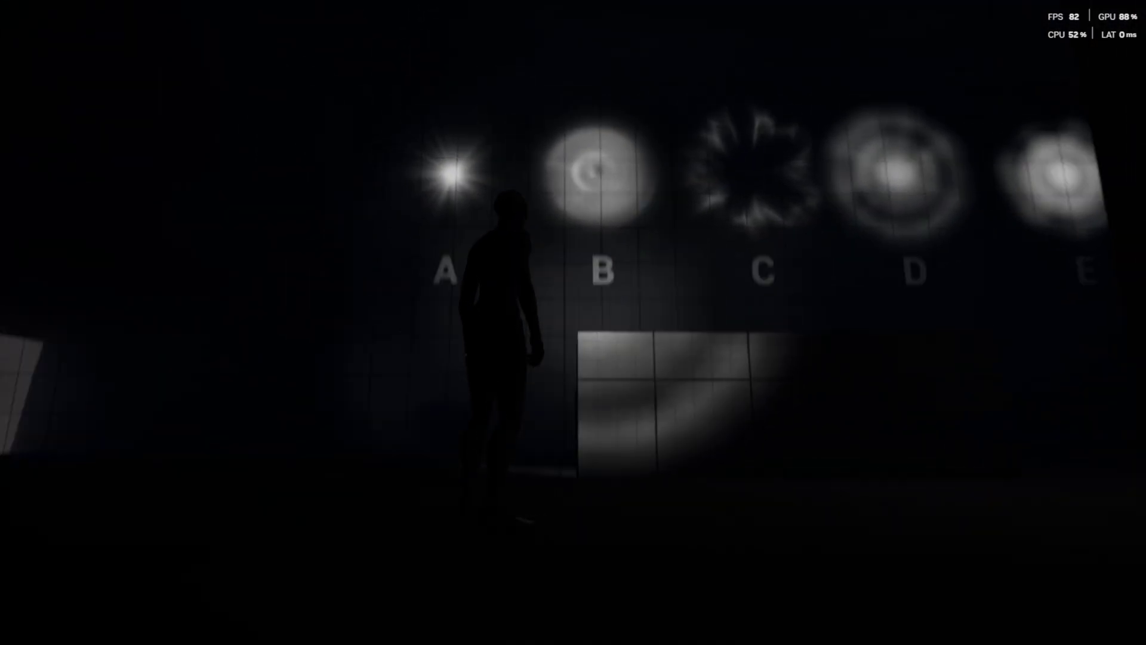
{"action": "key", "text": "w"}
{"action": "key", "text": "w"}
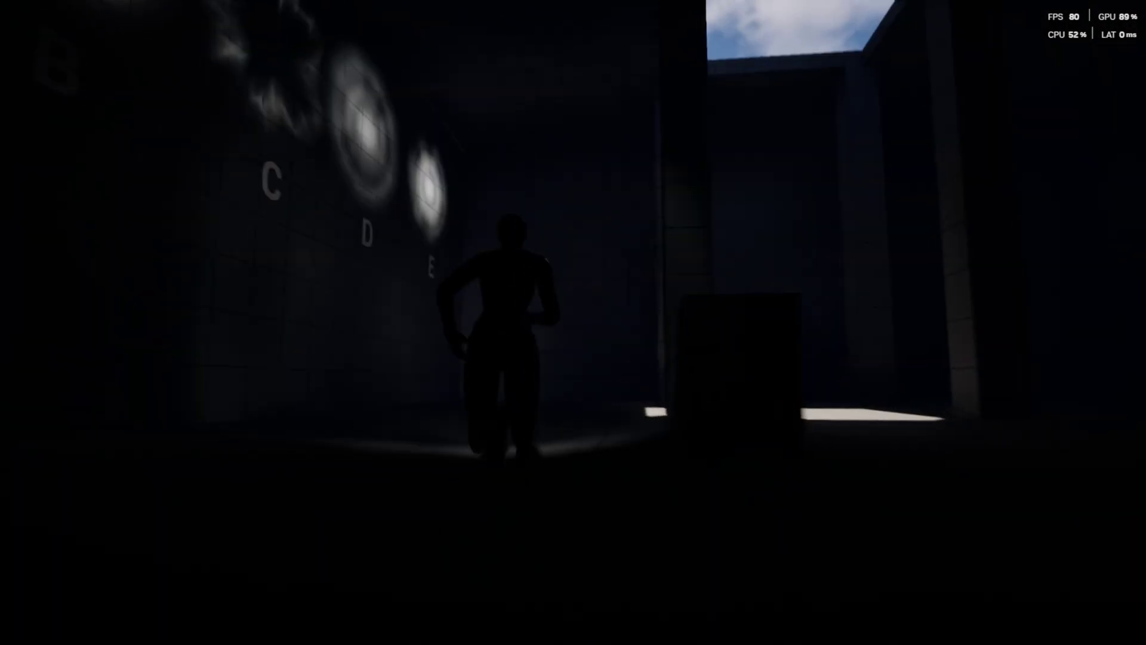
{"action": "key", "text": "s"}
{"action": "key", "text": "d"}
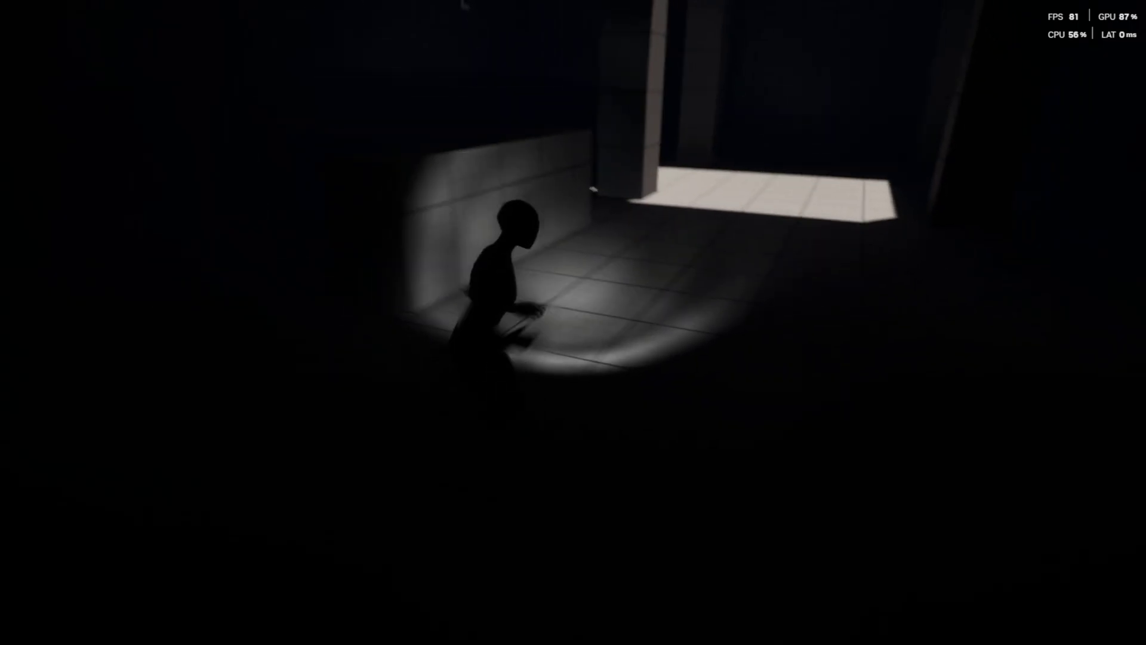